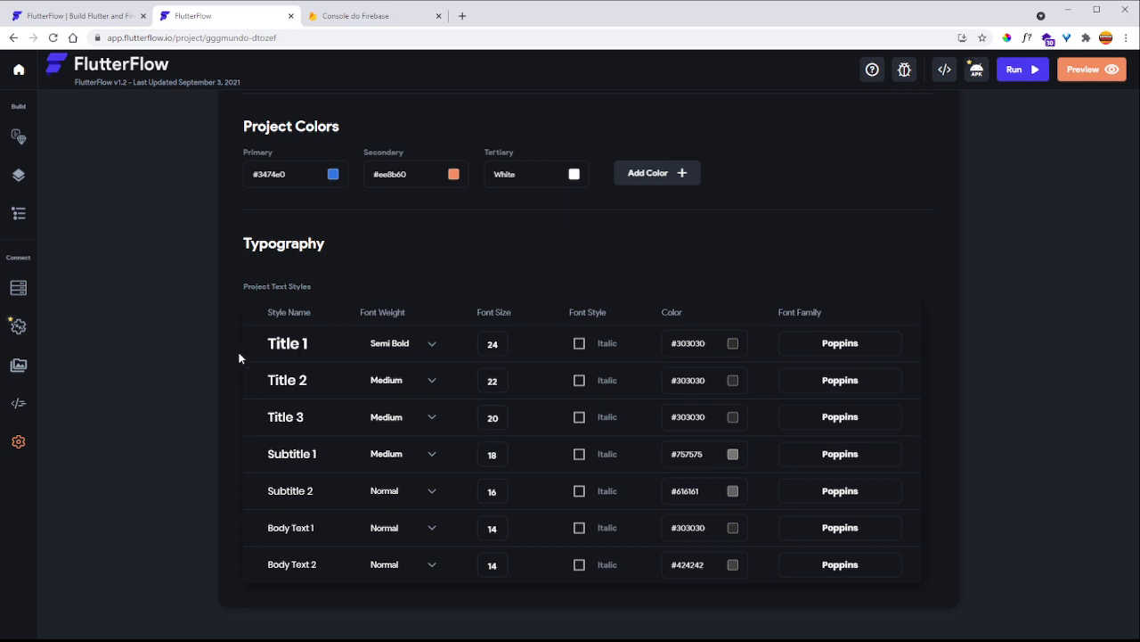
Open the project's Firebase settings, then switch to the Firebase console and continue into the new gggmundo project.
{"action": "scroll", "coordinate": [238, 354], "scroll_direction": "up", "scroll_amount": 10}
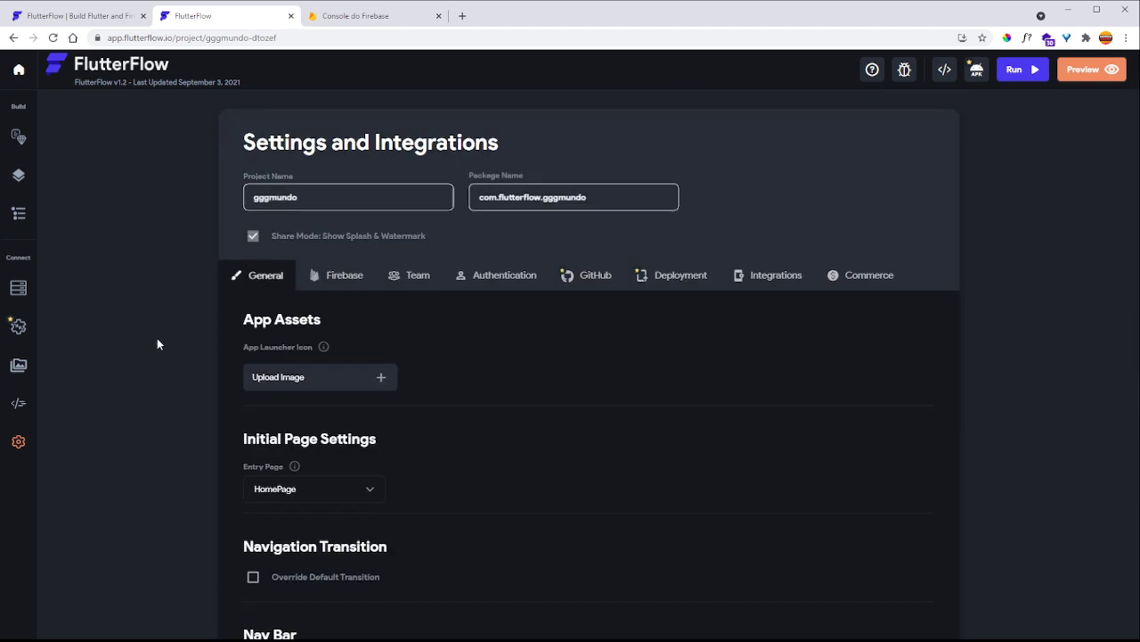
{"action": "left_click", "coordinate": [336, 279]}
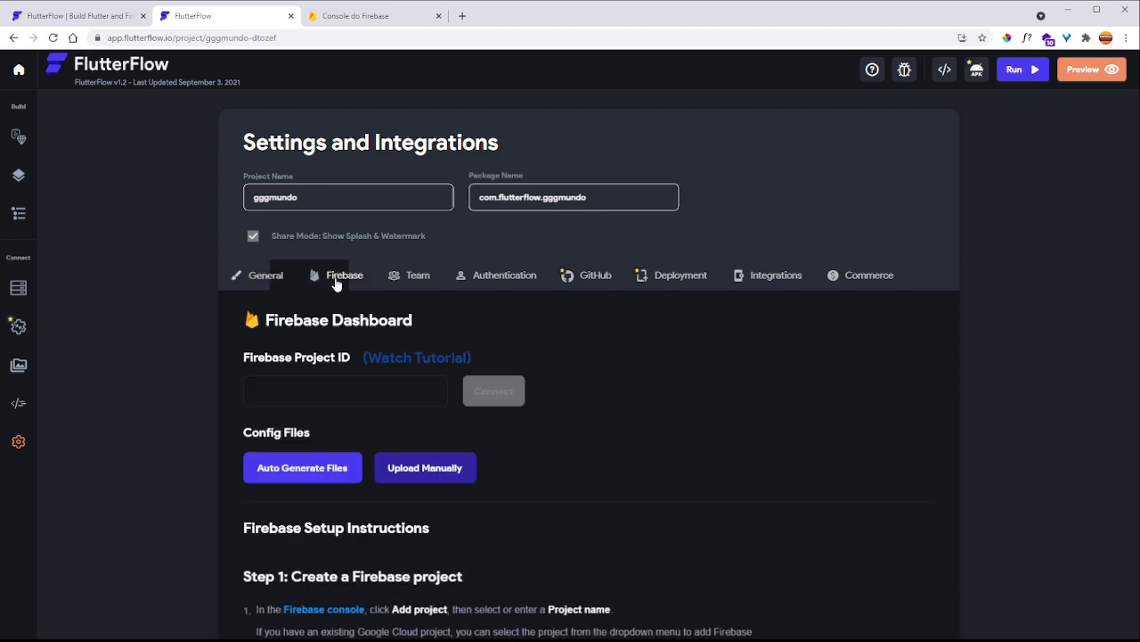
{"action": "left_click", "coordinate": [346, 20]}
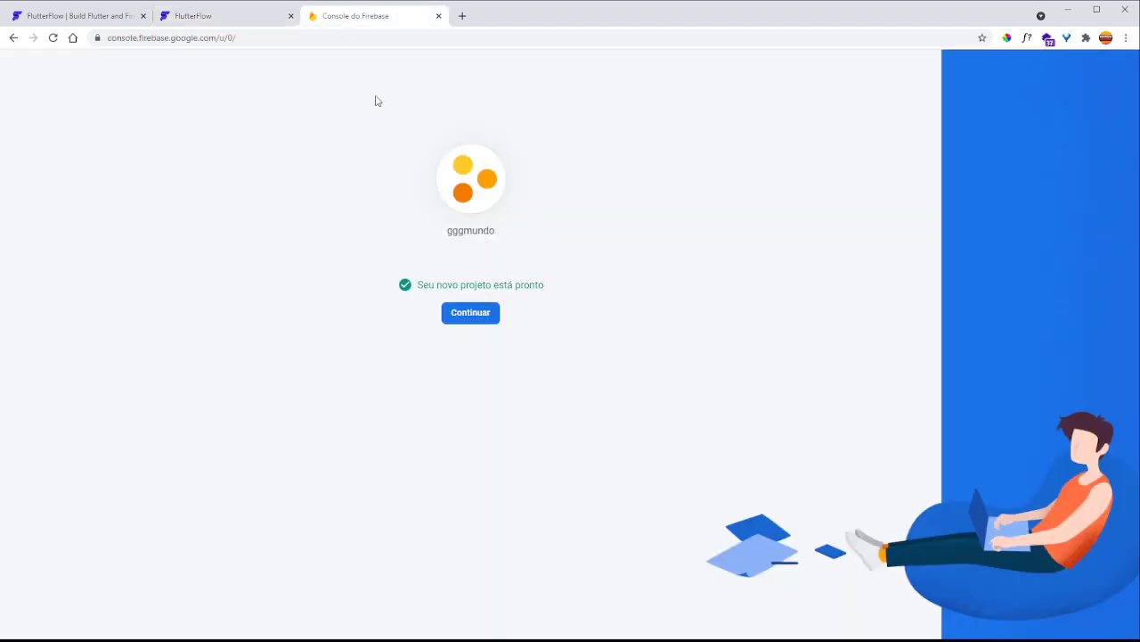
{"action": "left_click", "coordinate": [471, 317]}
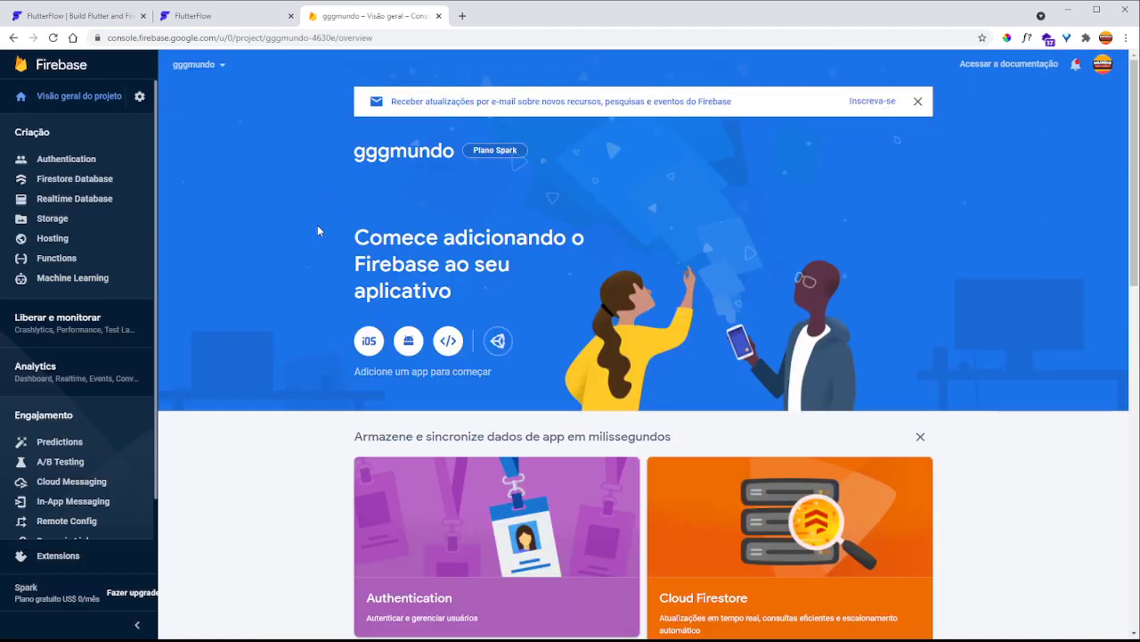
In the gggmundo project's users and permissions, add FlutterFlow's Firebase e-mail address as a member with the Editor role.
{"action": "left_click", "coordinate": [139, 96]}
{"action": "left_click", "coordinate": [214, 121]}
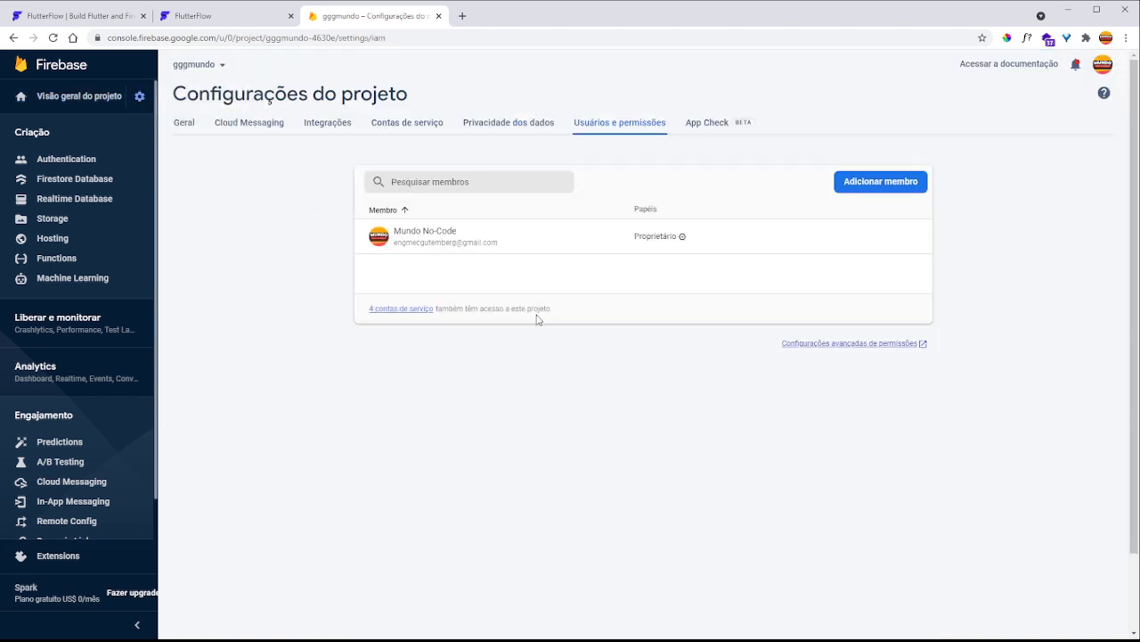
{"action": "left_click", "coordinate": [879, 183]}
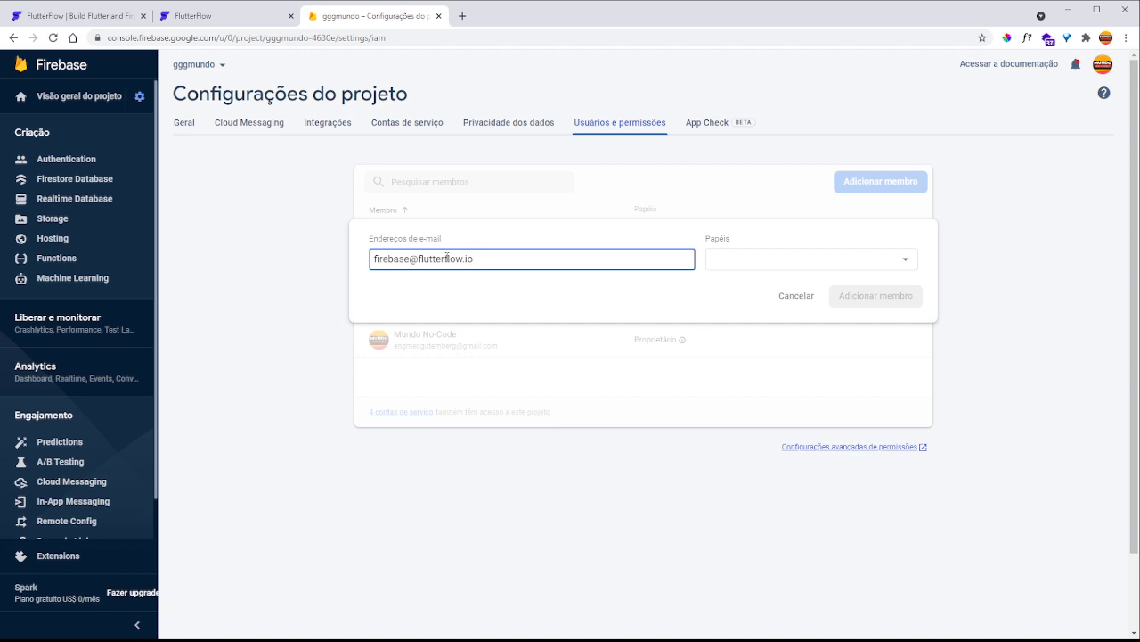
{"action": "left_click", "coordinate": [787, 265]}
{"action": "left_click", "coordinate": [727, 285]}
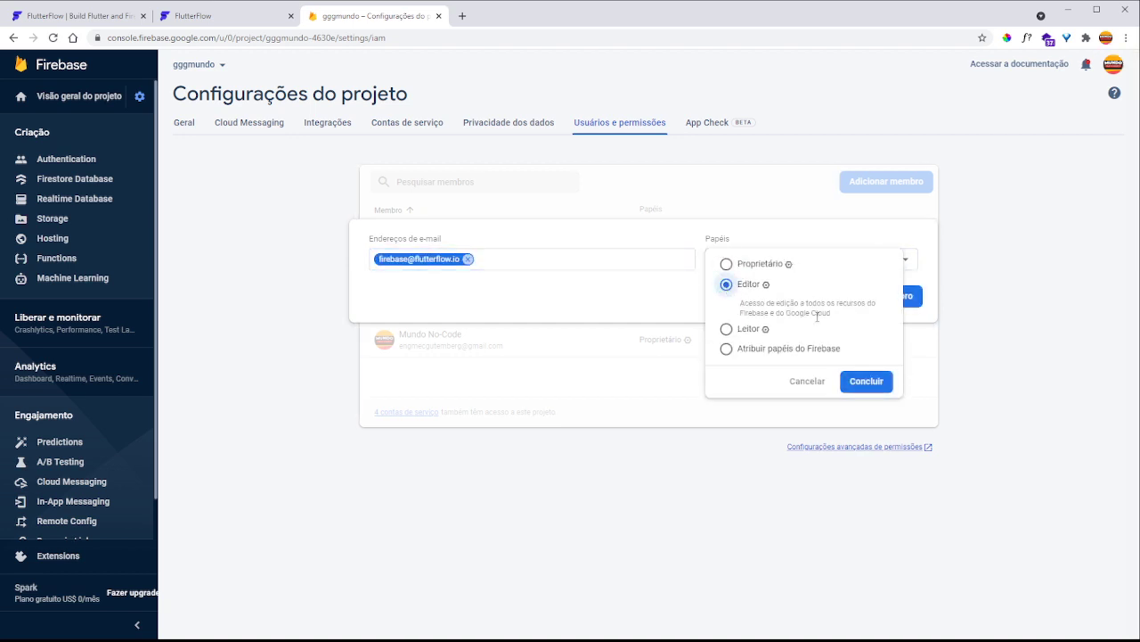
{"action": "left_click", "coordinate": [865, 382]}
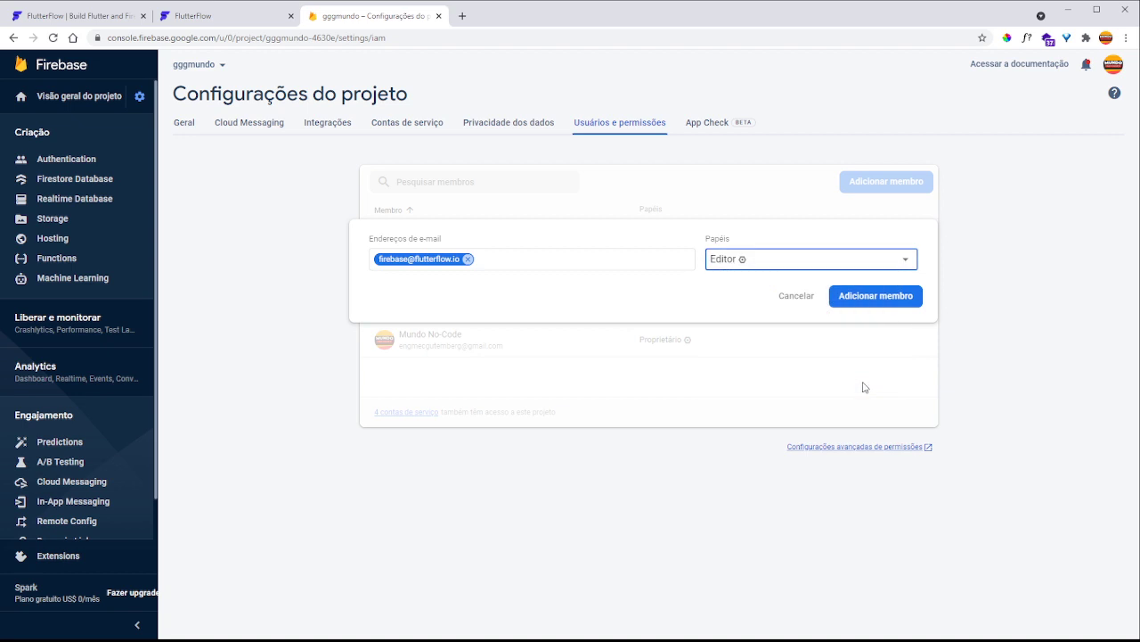
{"action": "left_click", "coordinate": [876, 299]}
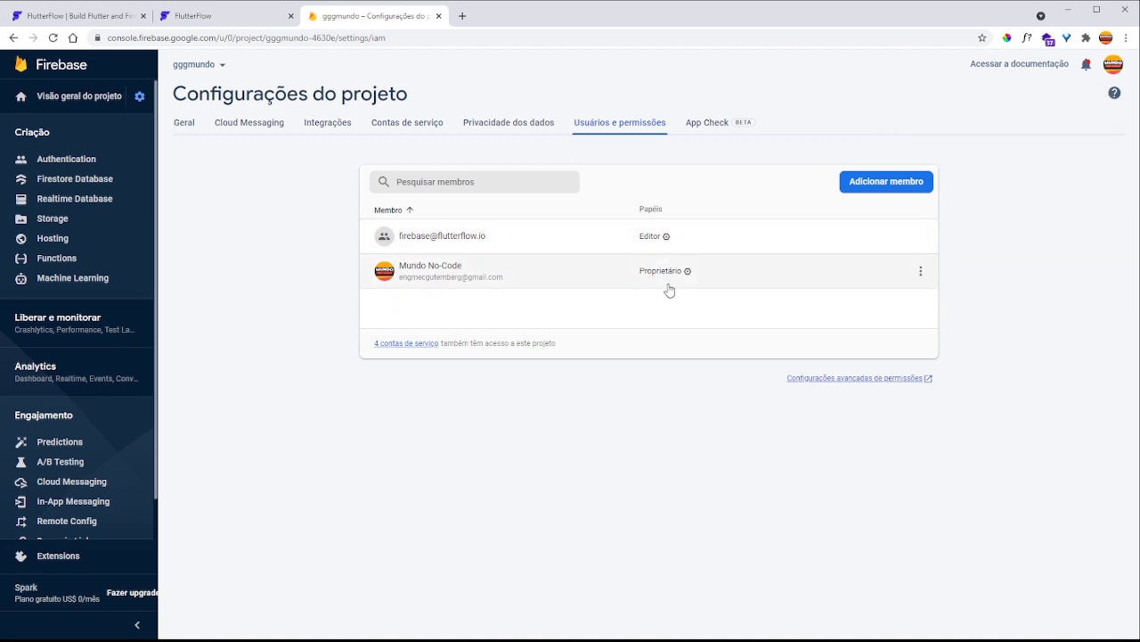
In the advanced permission settings in Google Cloud, give the FlutterFlow member the additional role Administrador do Cloud Functions.
{"action": "left_click", "coordinate": [856, 379]}
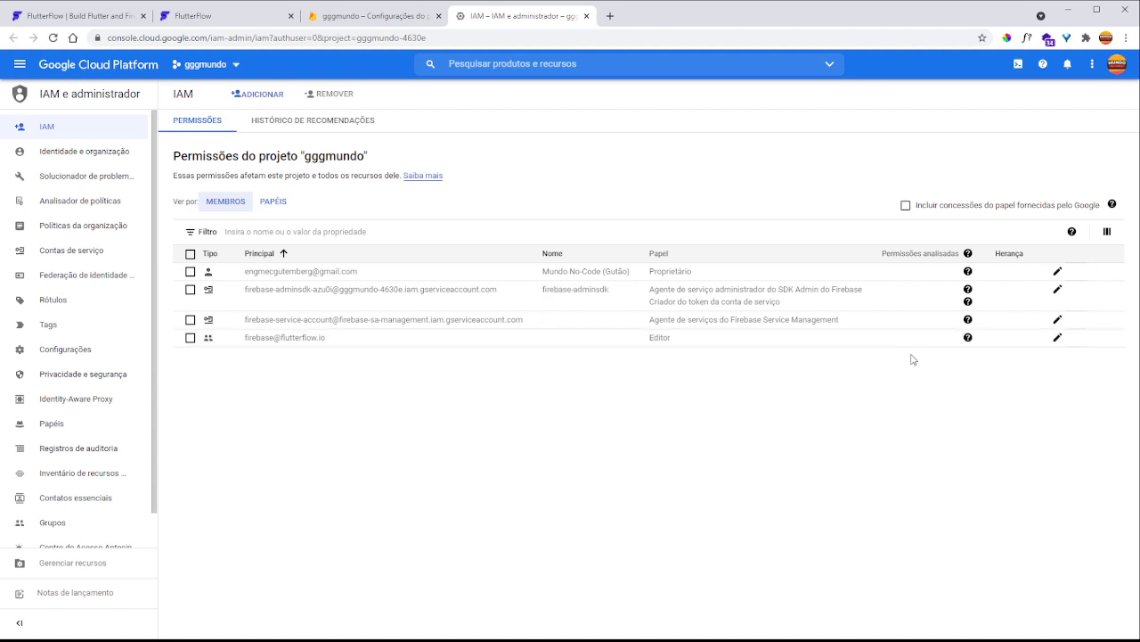
{"action": "left_click", "coordinate": [1058, 339]}
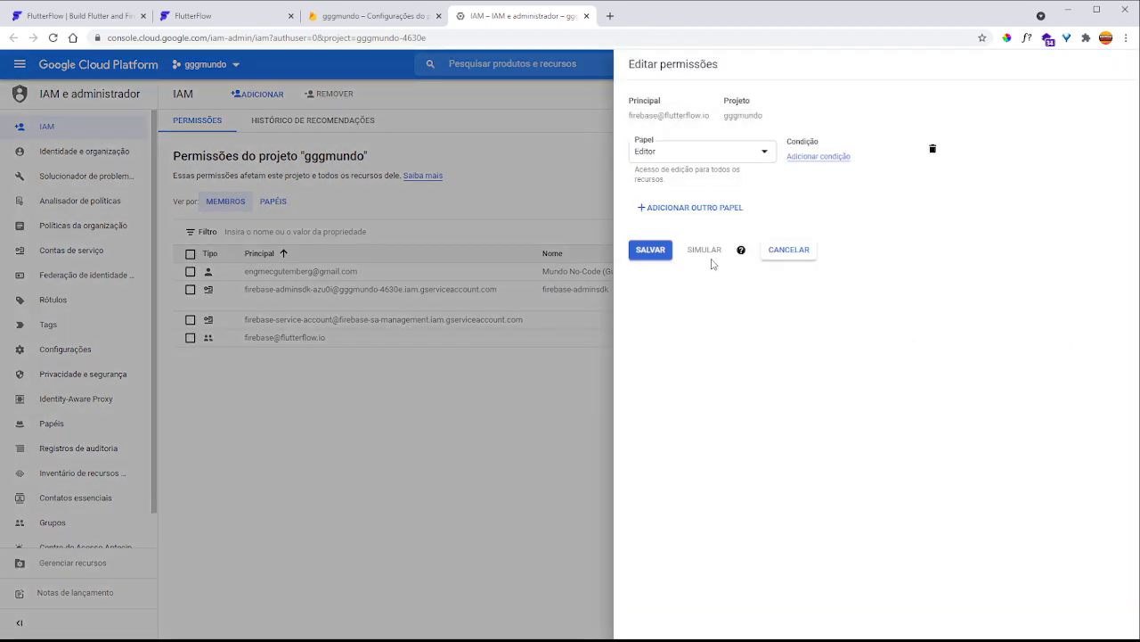
{"action": "left_click", "coordinate": [700, 207]}
{"action": "left_click", "coordinate": [695, 212]}
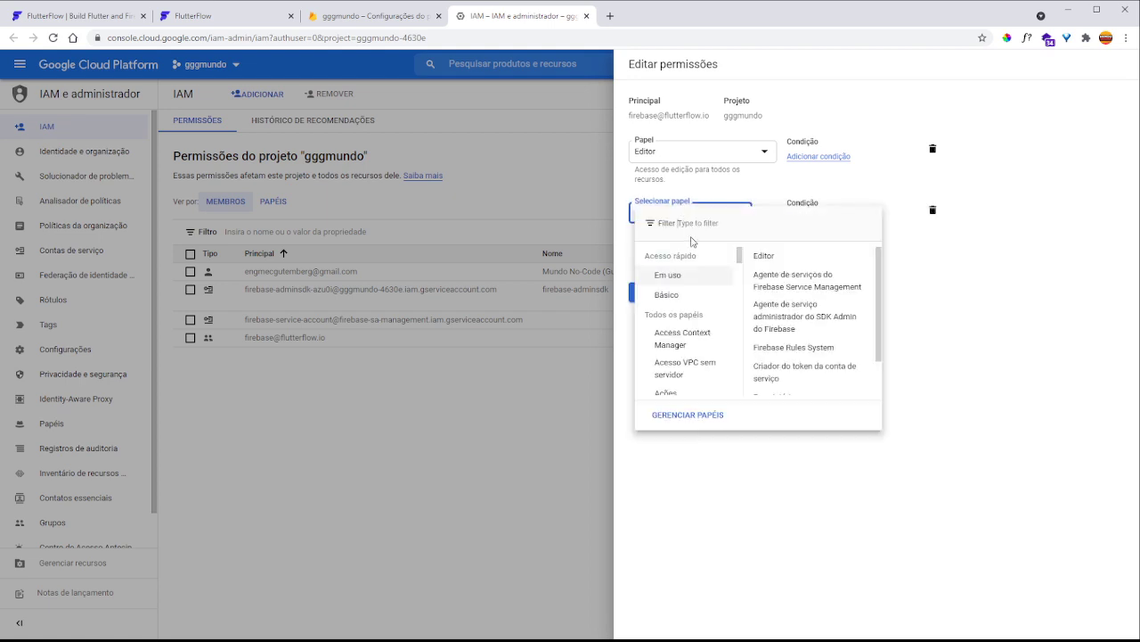
{"action": "type", "text": "cloud"}
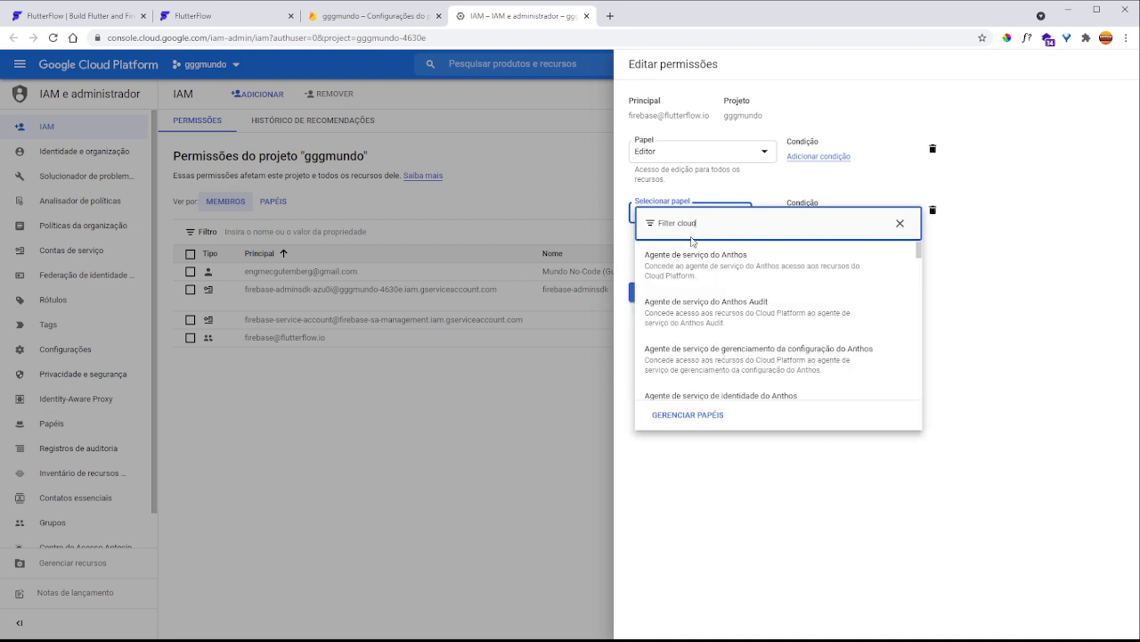
{"action": "type", "text": " fun"}
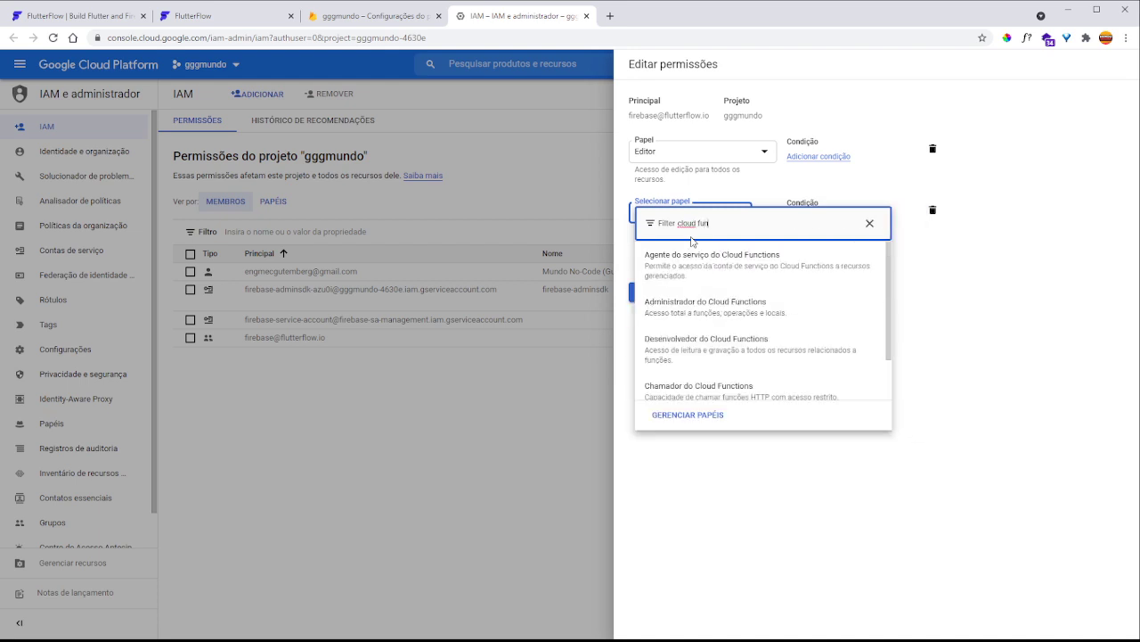
{"action": "left_click", "coordinate": [743, 308]}
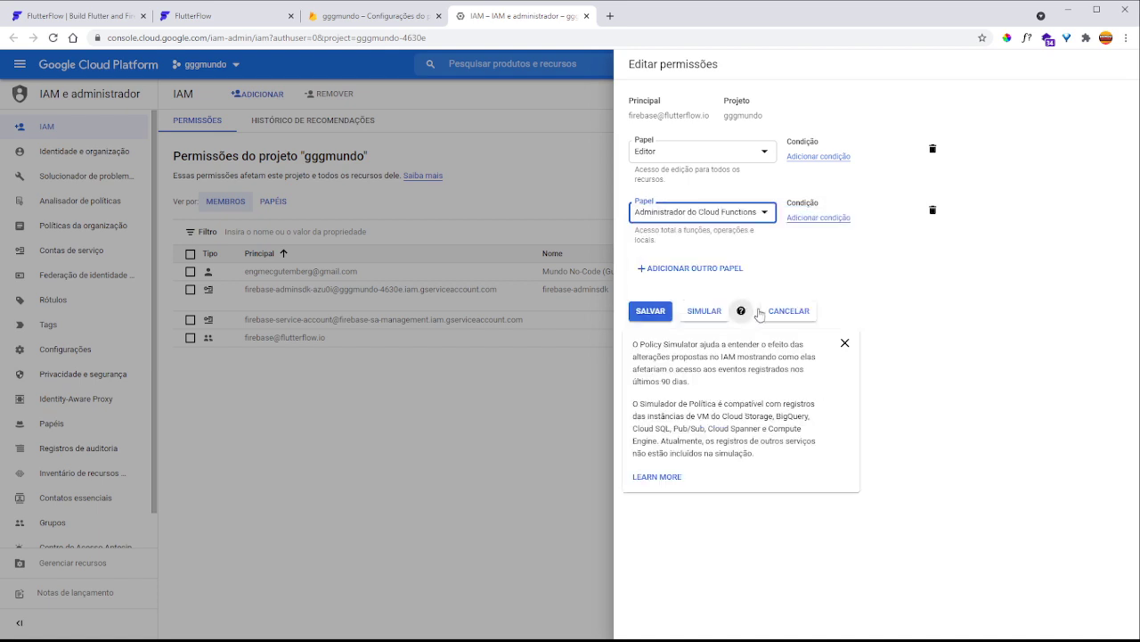
Add the role Usuário da conta de serviço to the FlutterFlow member, save the permissions and return to the Firebase console.
{"action": "left_click", "coordinate": [704, 274]}
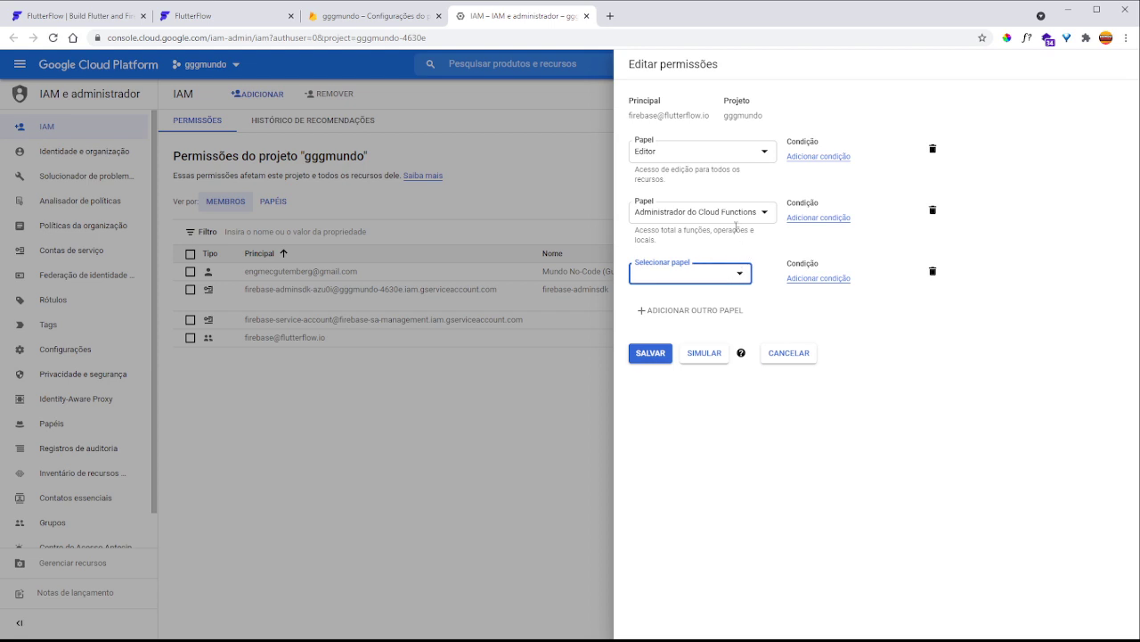
{"action": "left_click", "coordinate": [730, 278]}
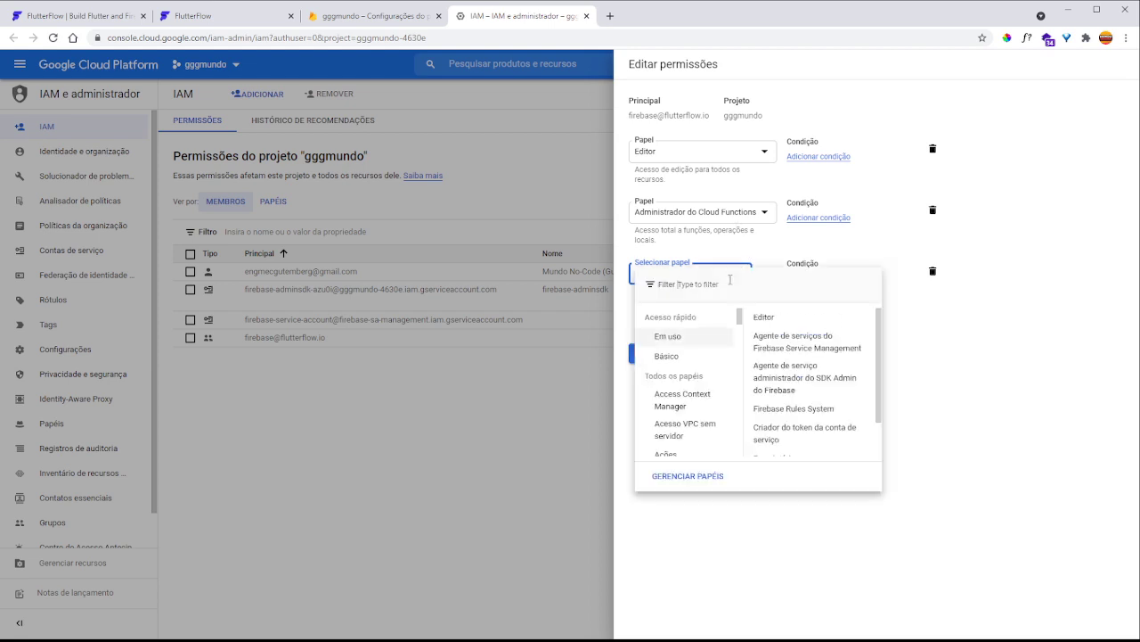
{"action": "type", "text": "usu"}
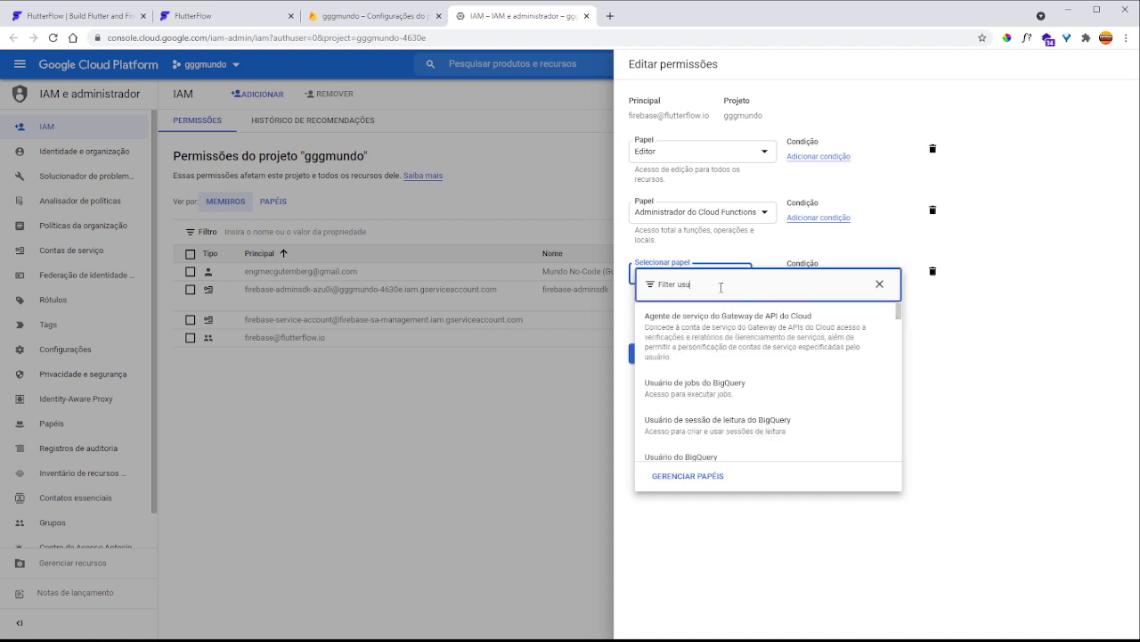
{"action": "type", "text": "áro"}
{"action": "key", "text": "BackSpace"}
{"action": "key", "text": "BackSpace"}
{"action": "type", "text": "da"}
{"action": "scroll", "coordinate": [724, 372], "scroll_direction": "down", "scroll_amount": 5}
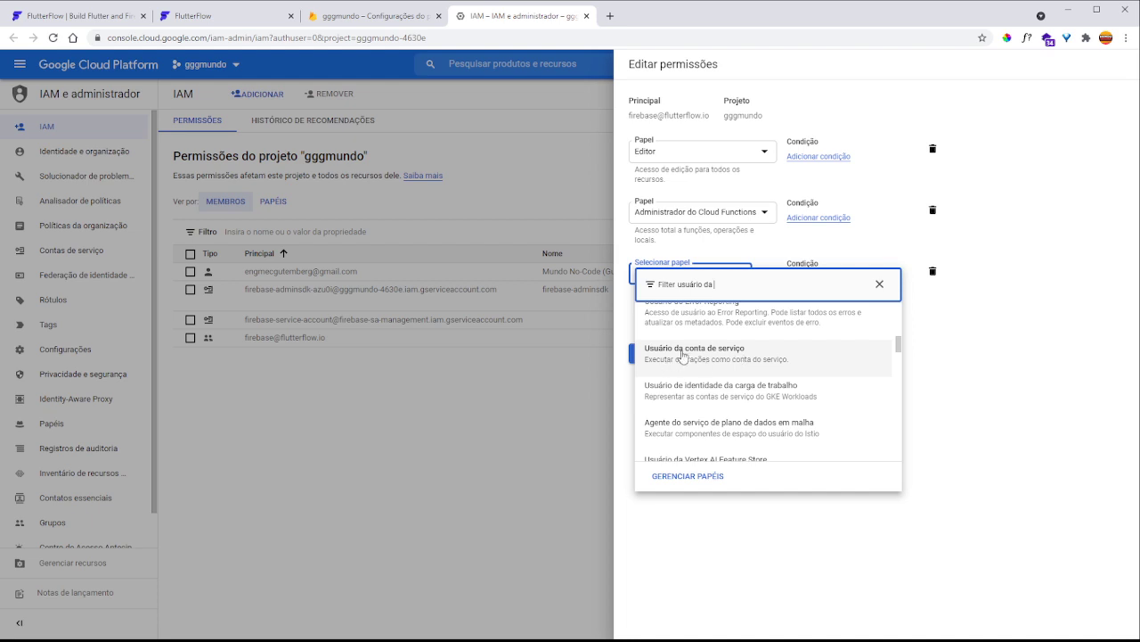
{"action": "left_click", "coordinate": [842, 363]}
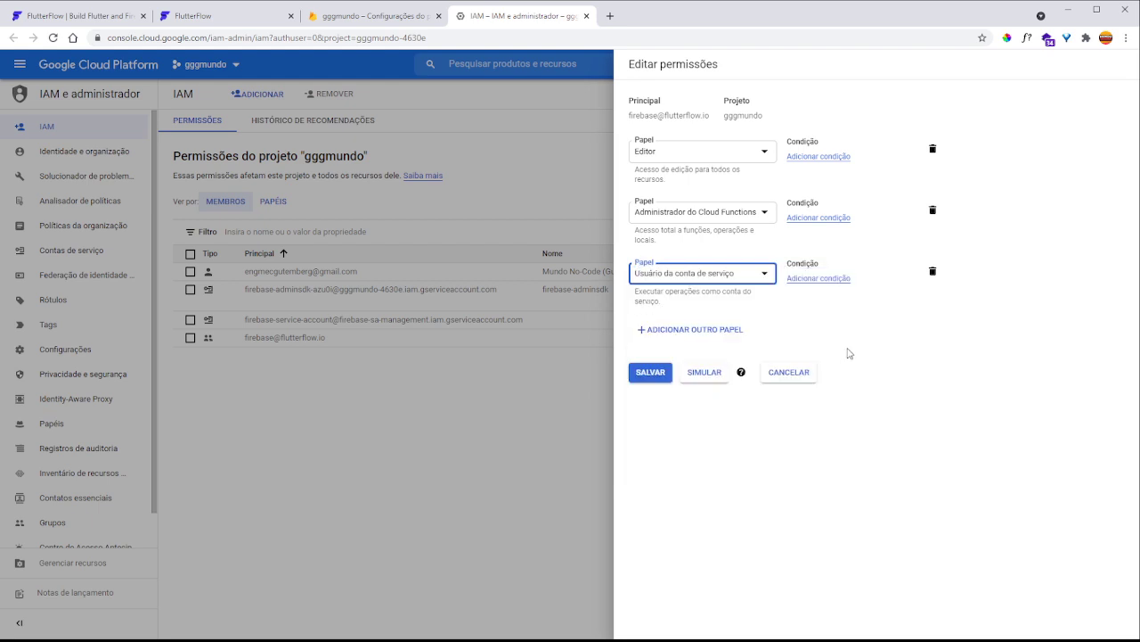
{"action": "left_click", "coordinate": [649, 374]}
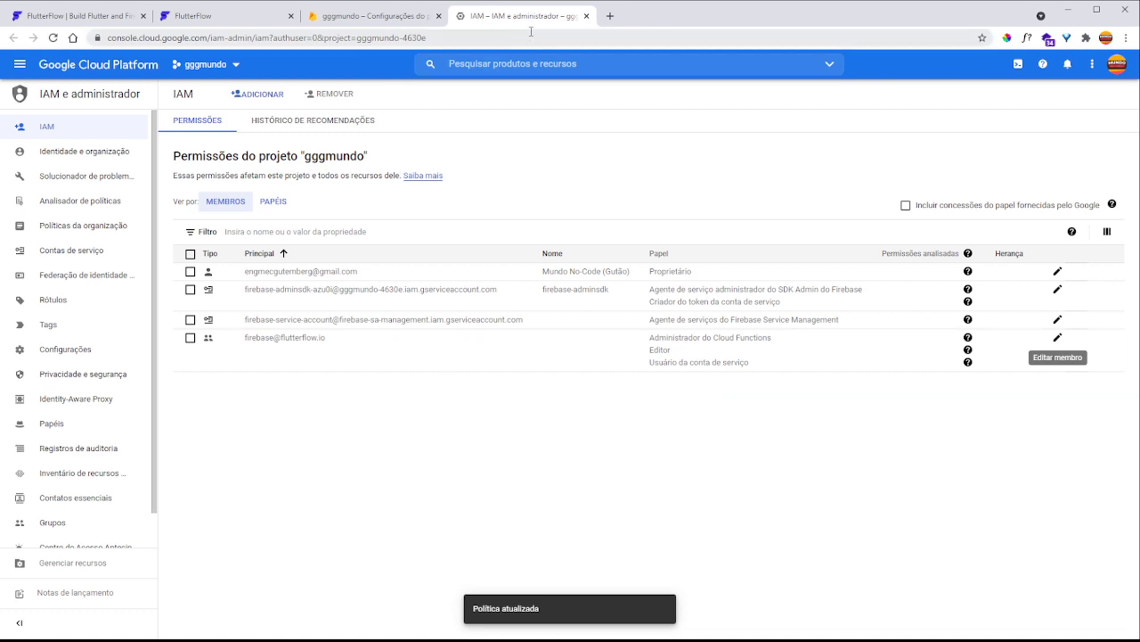
{"action": "left_click", "coordinate": [586, 17]}
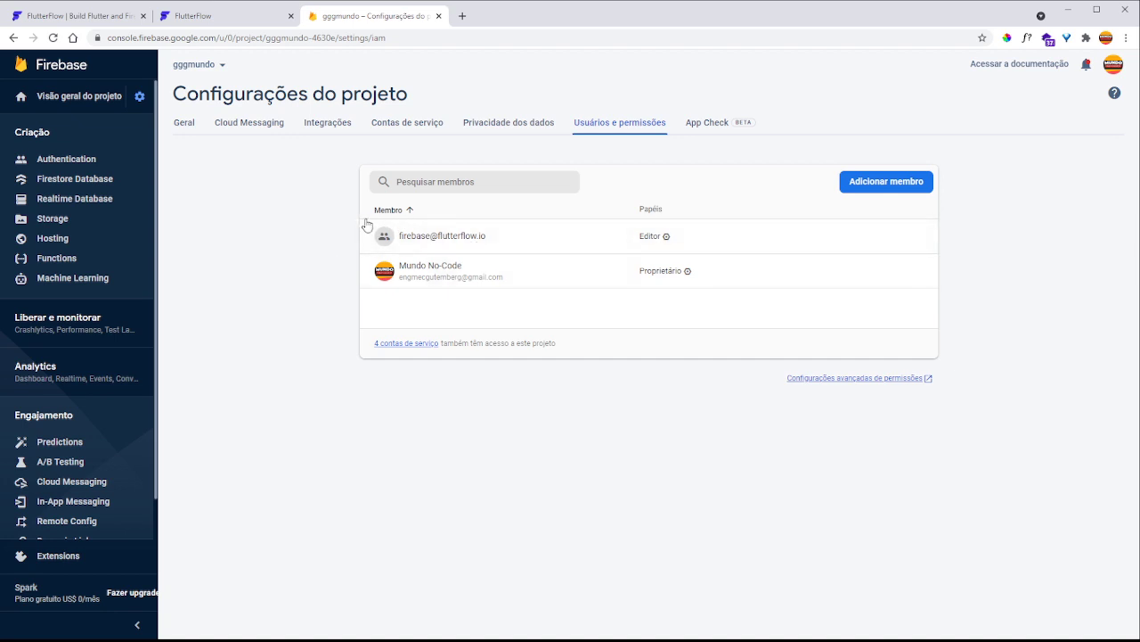
Set up Authentication for the project and enable the E-mail/senha sign-in provider.
{"action": "left_click", "coordinate": [69, 165]}
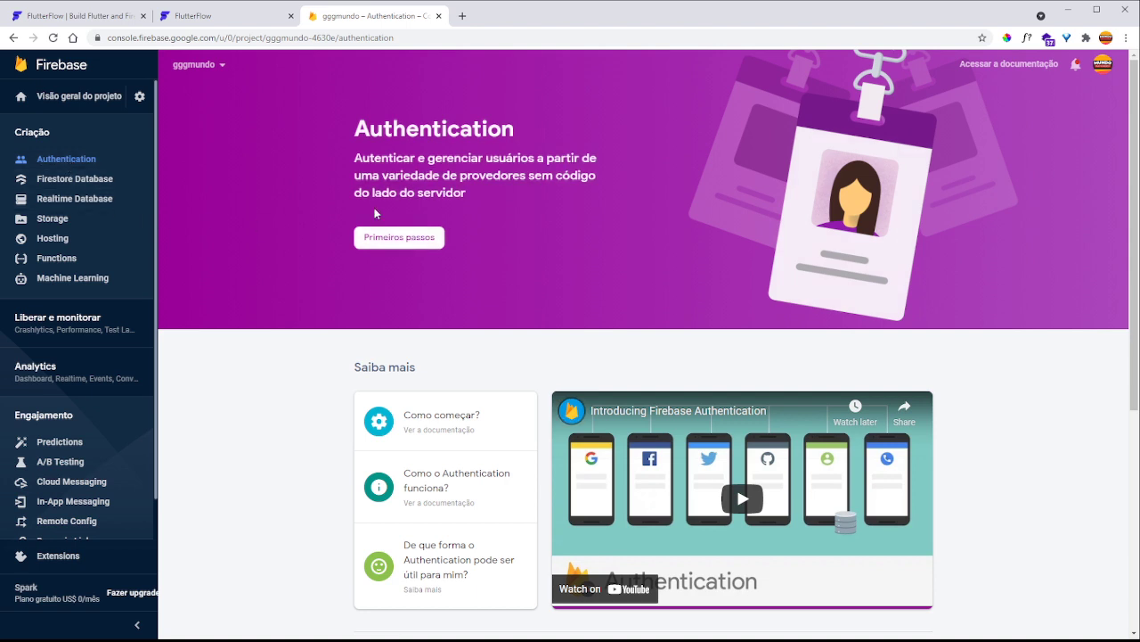
{"action": "left_click", "coordinate": [412, 239]}
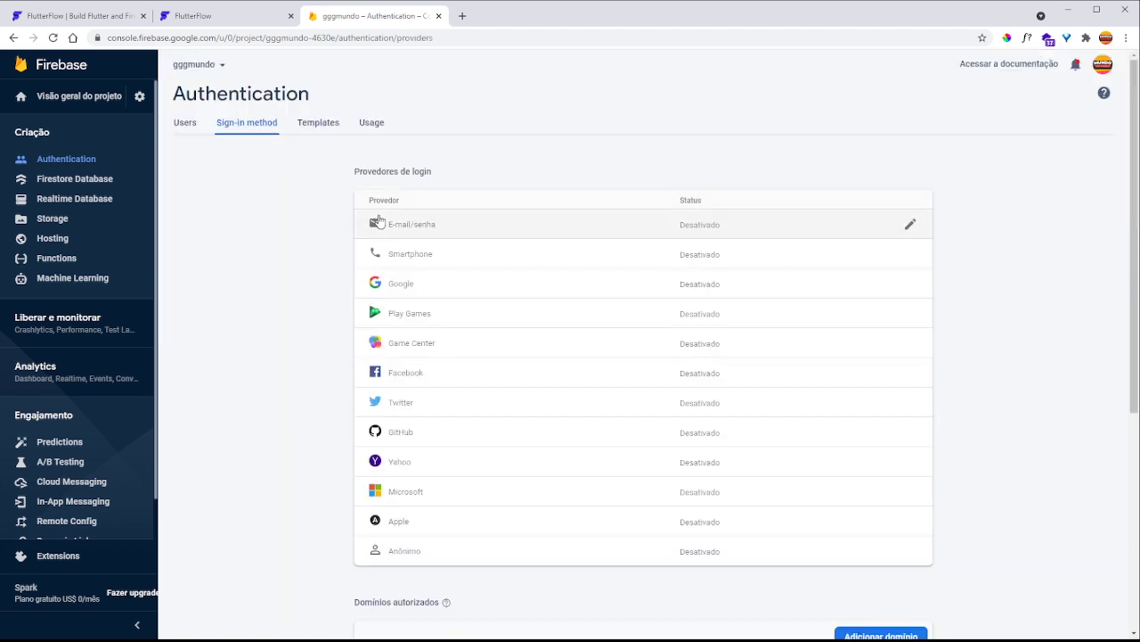
{"action": "left_click", "coordinate": [911, 225]}
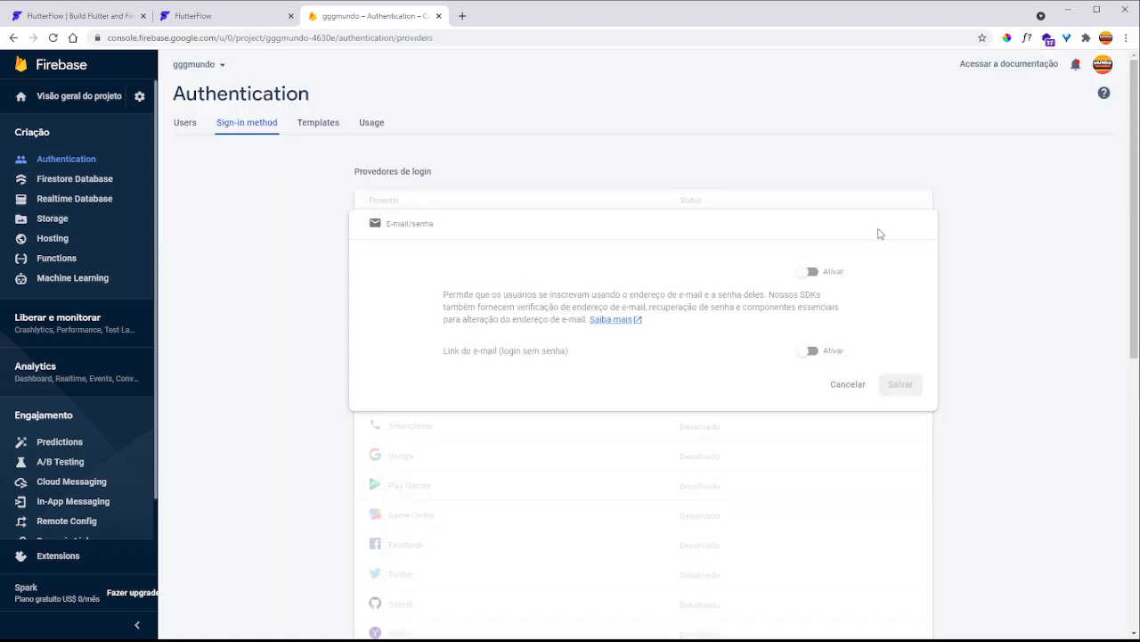
{"action": "left_click", "coordinate": [807, 272]}
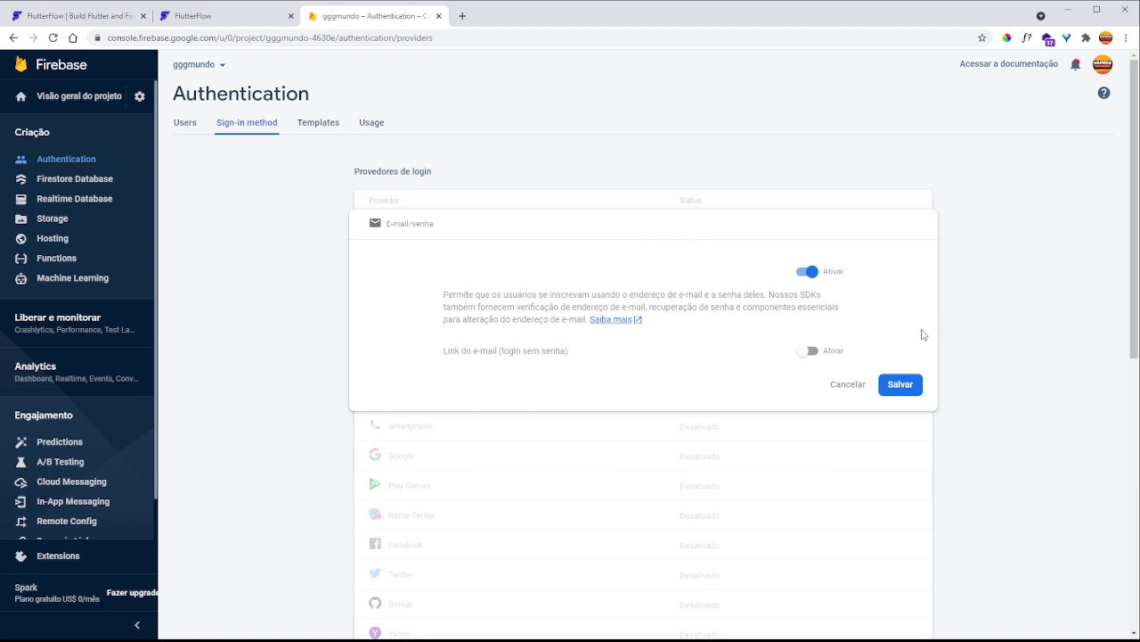
{"action": "left_click", "coordinate": [907, 385]}
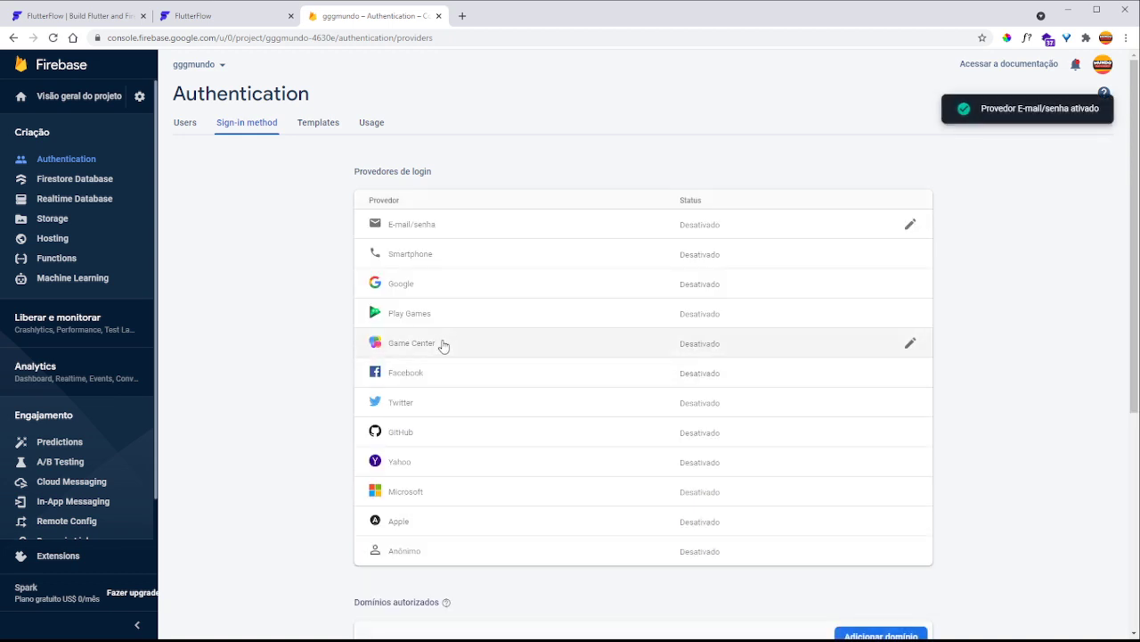
Create a Cloud Firestore database in production mode with the location nam5 (us-central).
{"action": "left_click", "coordinate": [67, 182]}
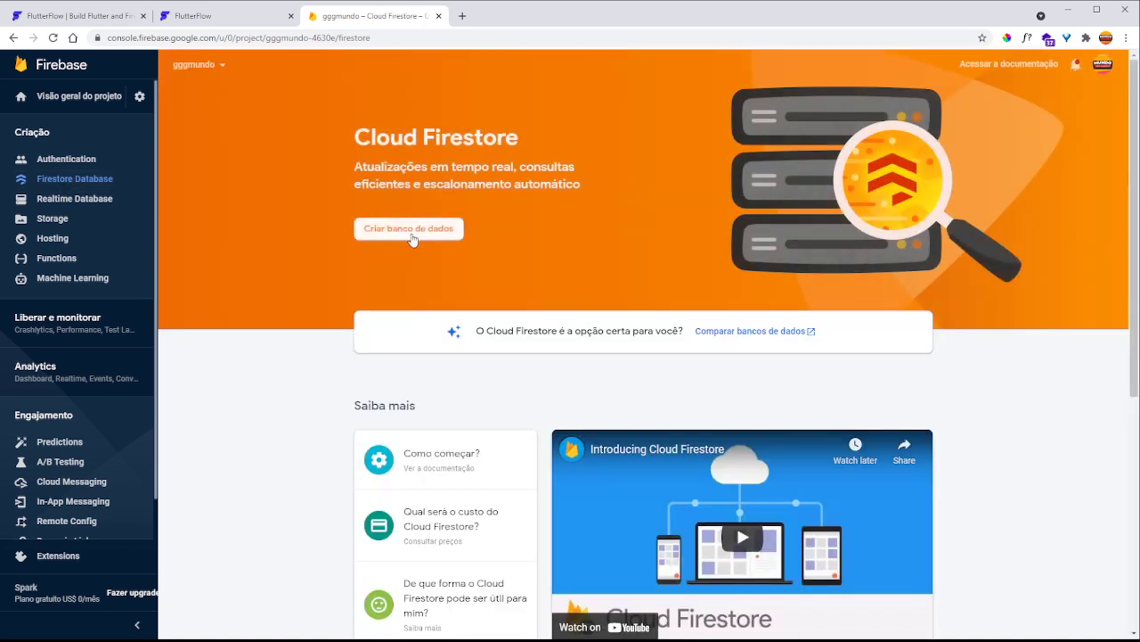
{"action": "left_click", "coordinate": [424, 235]}
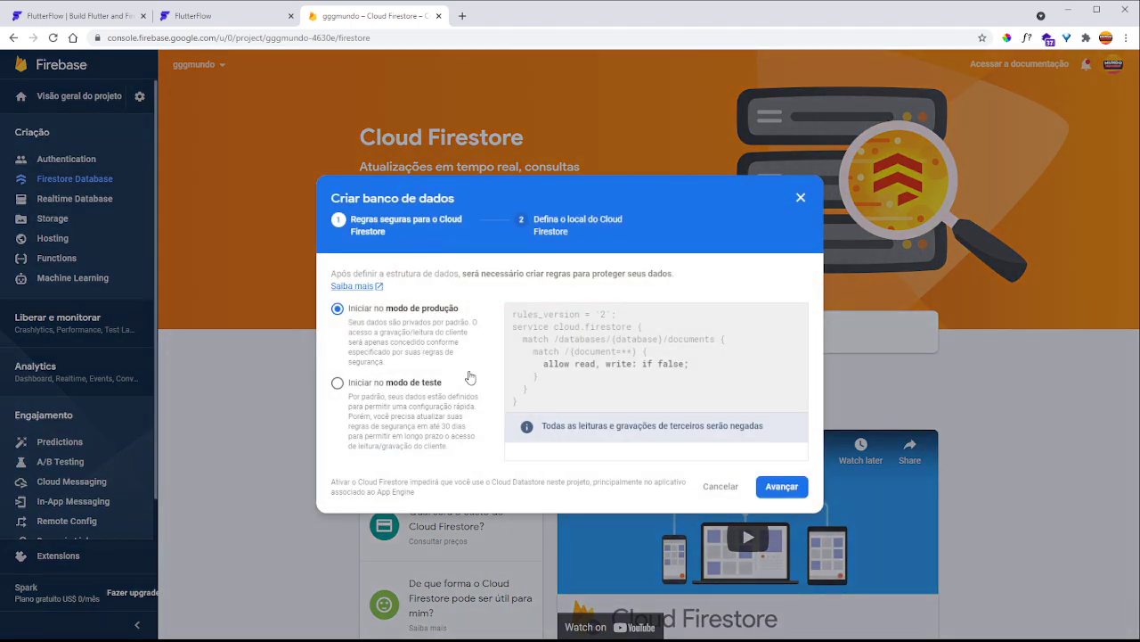
{"action": "left_click", "coordinate": [777, 486]}
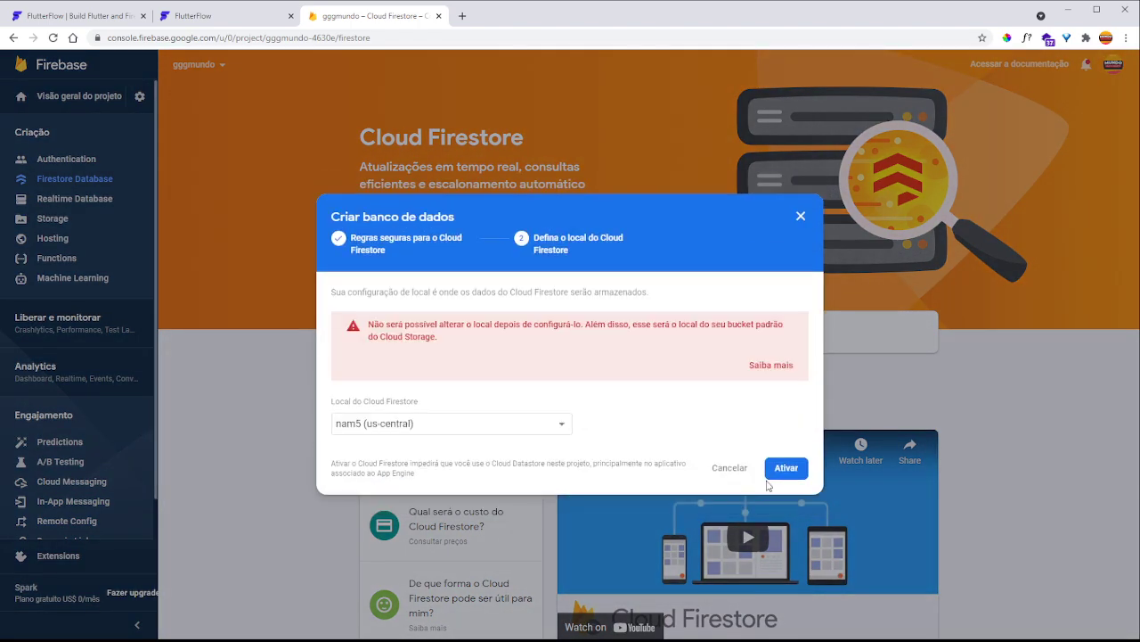
{"action": "left_click", "coordinate": [788, 469]}
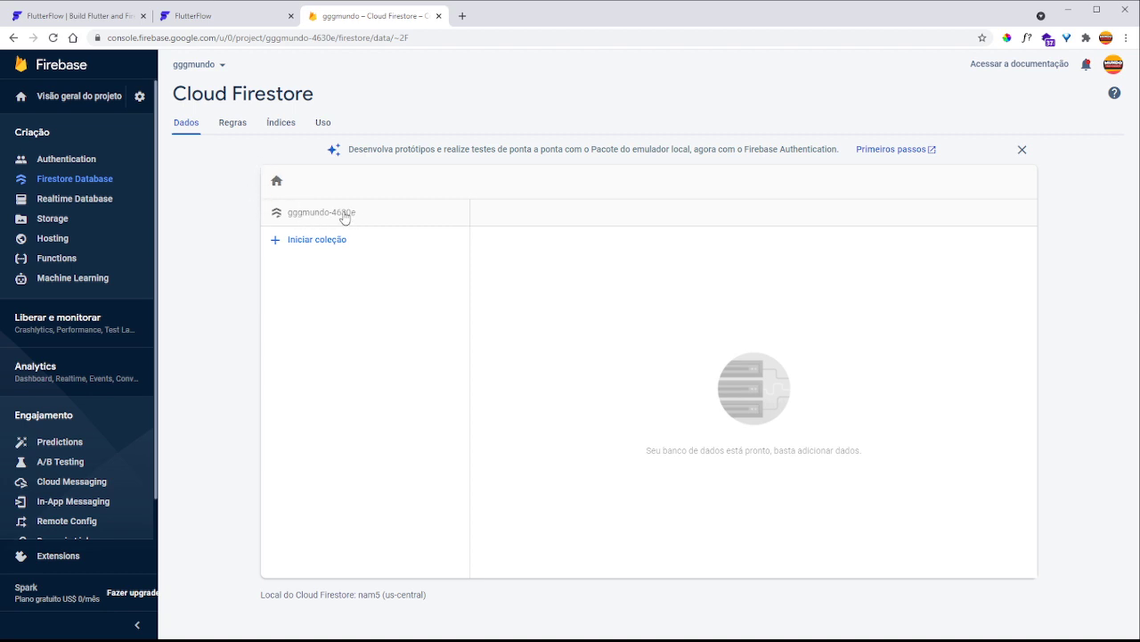
Copy the project ID gggmundo-4630e from the Firebase console's address and enter it as the Firebase Project ID in FlutterFlow.
{"action": "left_click", "coordinate": [272, 40]}
{"action": "left_click", "coordinate": [273, 40]}
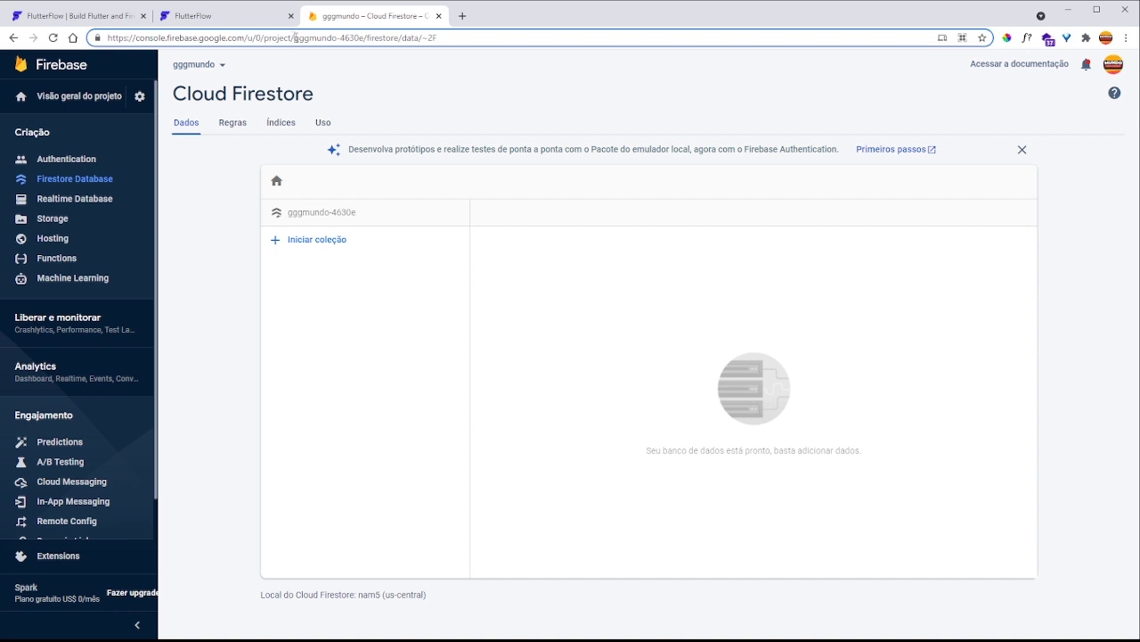
{"action": "left_click_drag", "start_coordinate": [295, 39], "coordinate": [360, 40]}
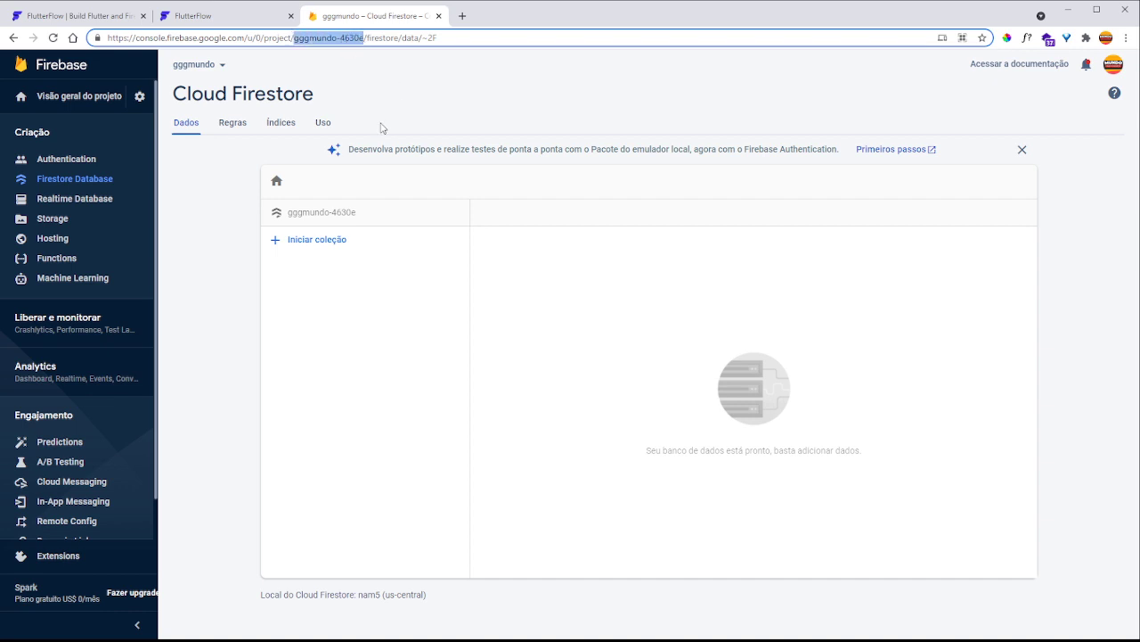
{"action": "left_click", "coordinate": [242, 20]}
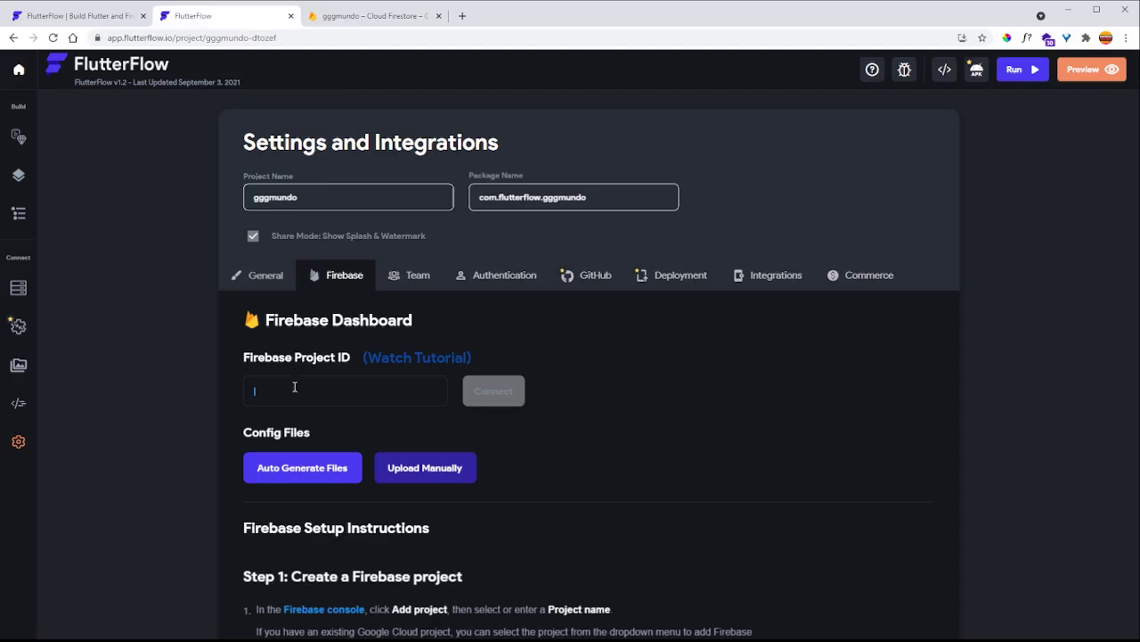
{"action": "type", "text": "gggmundo-4630e"}
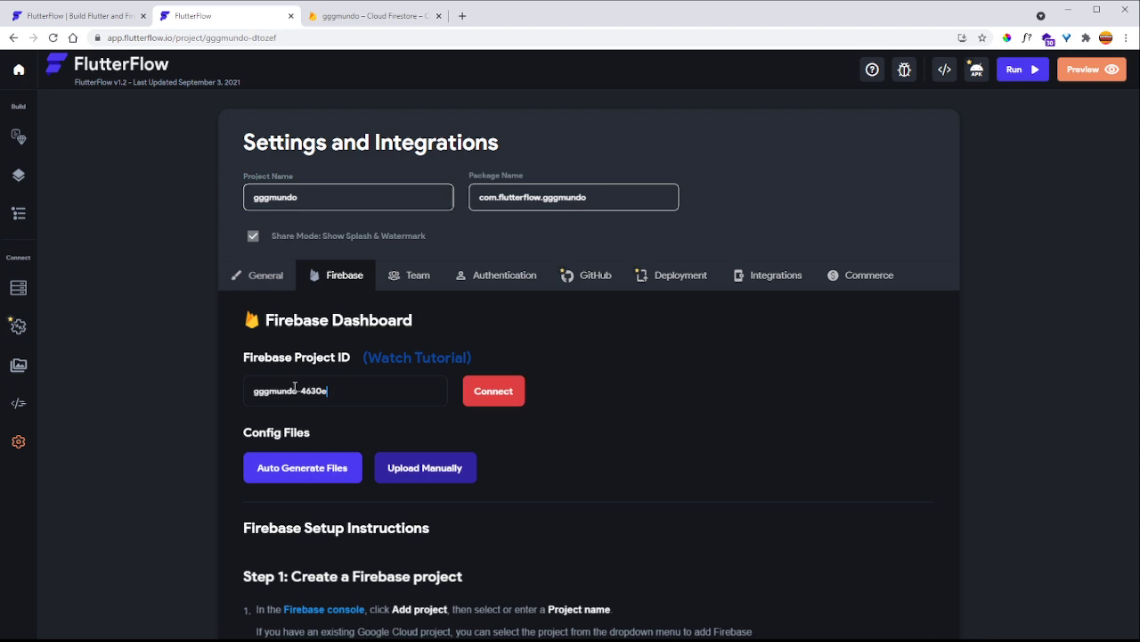
Connect the entered Firebase project and auto-generate the config files for package com.flutterflow.gggmundo with the nickname gggmundo.
{"action": "left_click", "coordinate": [519, 389]}
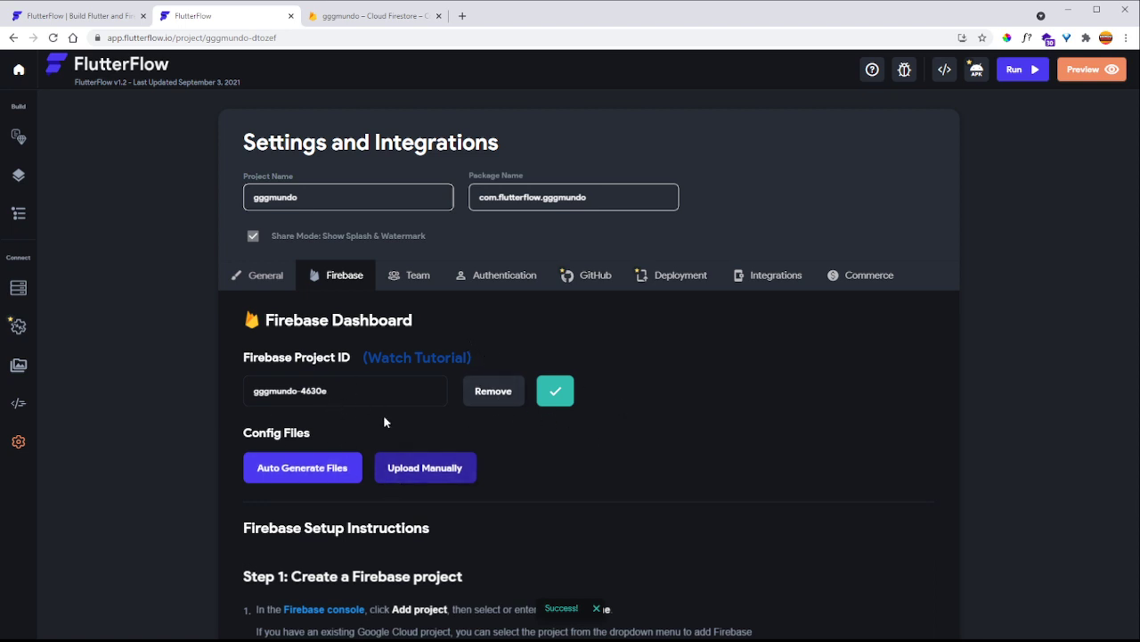
{"action": "left_click", "coordinate": [302, 470]}
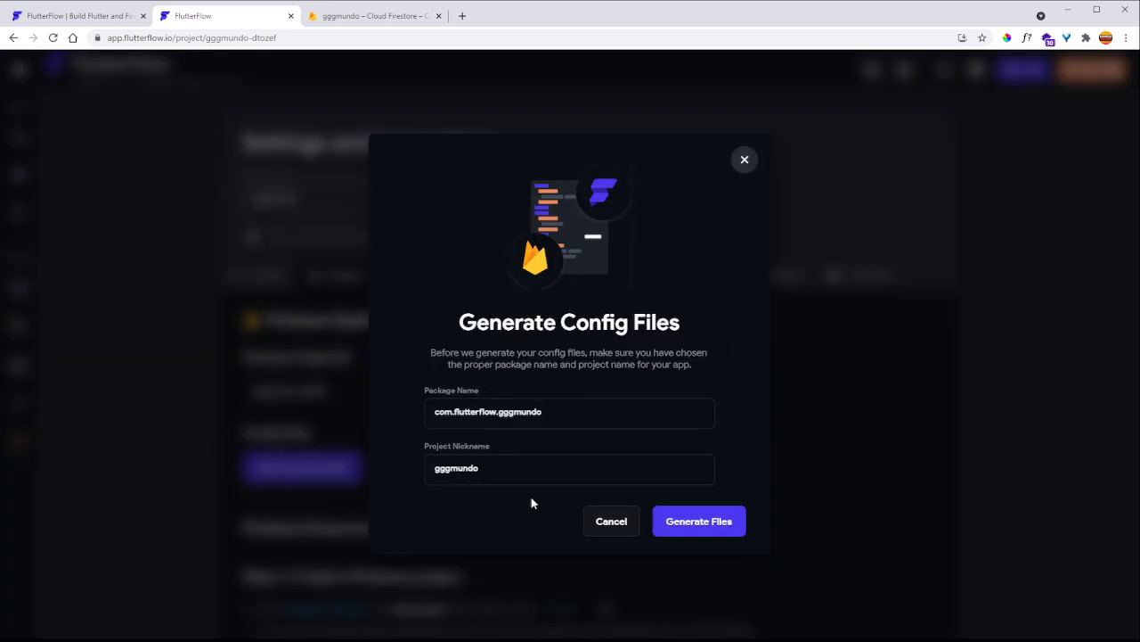
{"action": "left_click", "coordinate": [729, 530]}
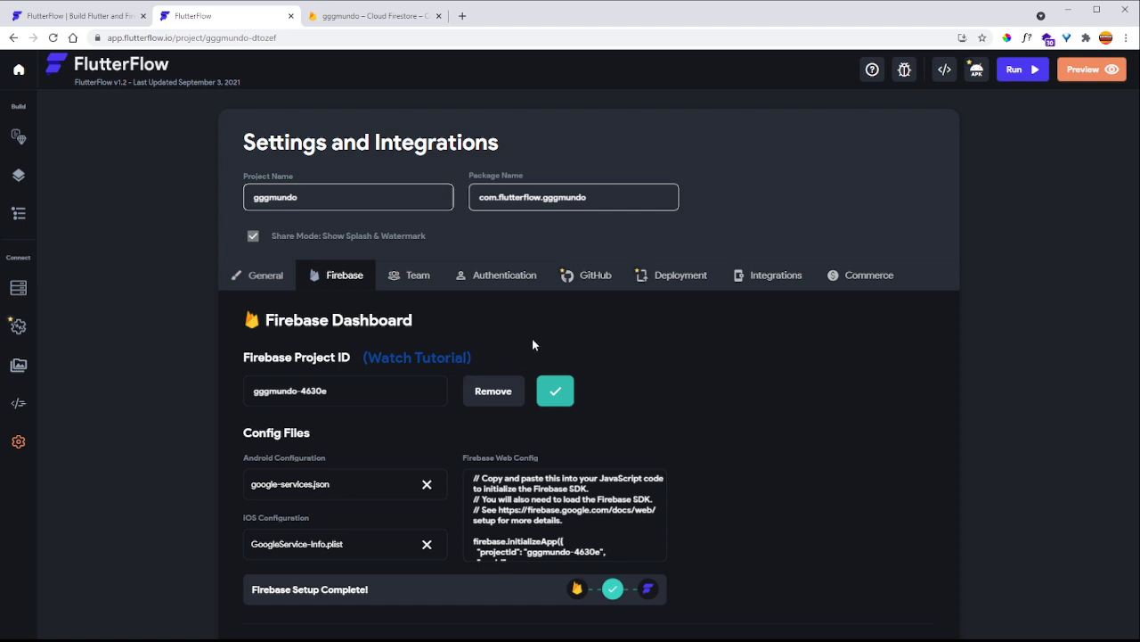
{"action": "scroll", "coordinate": [695, 343], "scroll_direction": "down", "scroll_amount": 2}
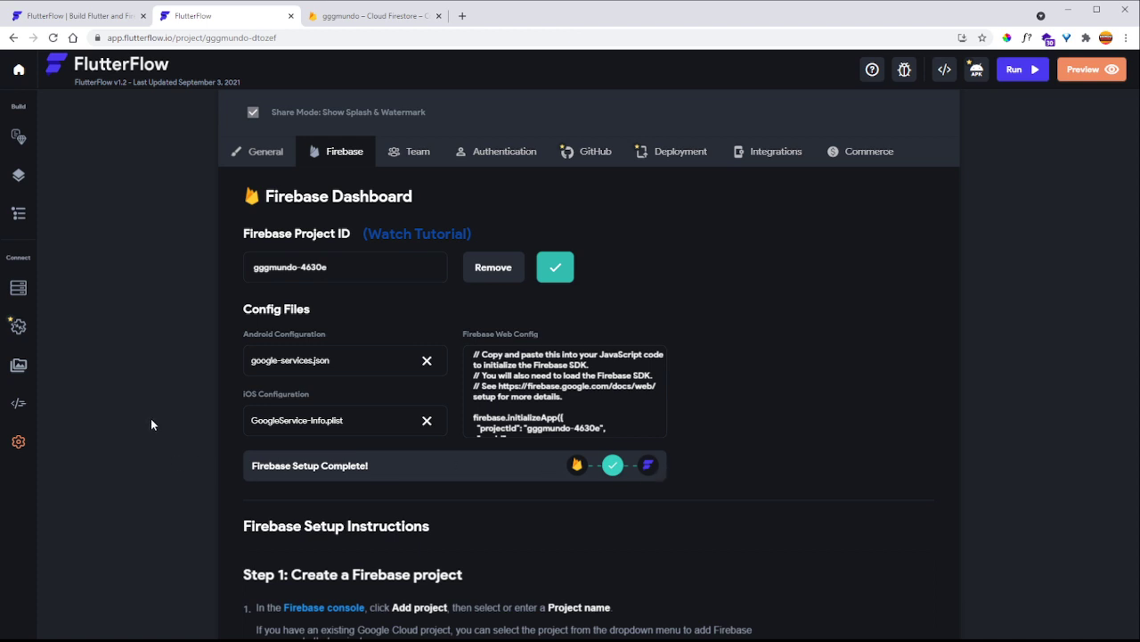
Create a Firestore collection named user in the project's database section.
{"action": "left_click", "coordinate": [18, 287]}
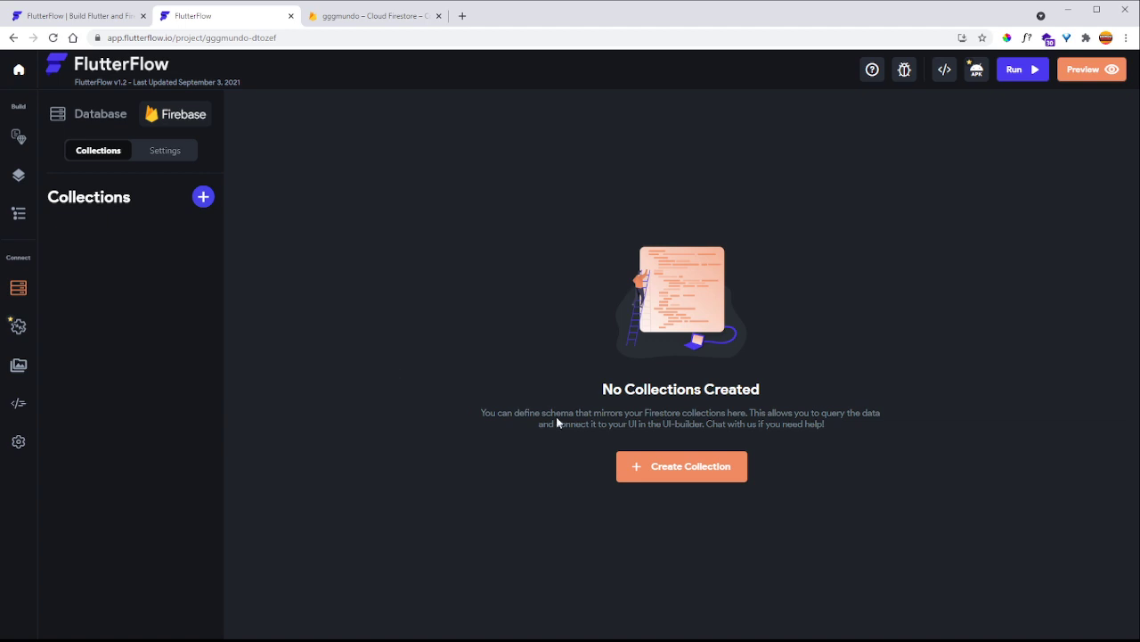
{"action": "left_click", "coordinate": [704, 472]}
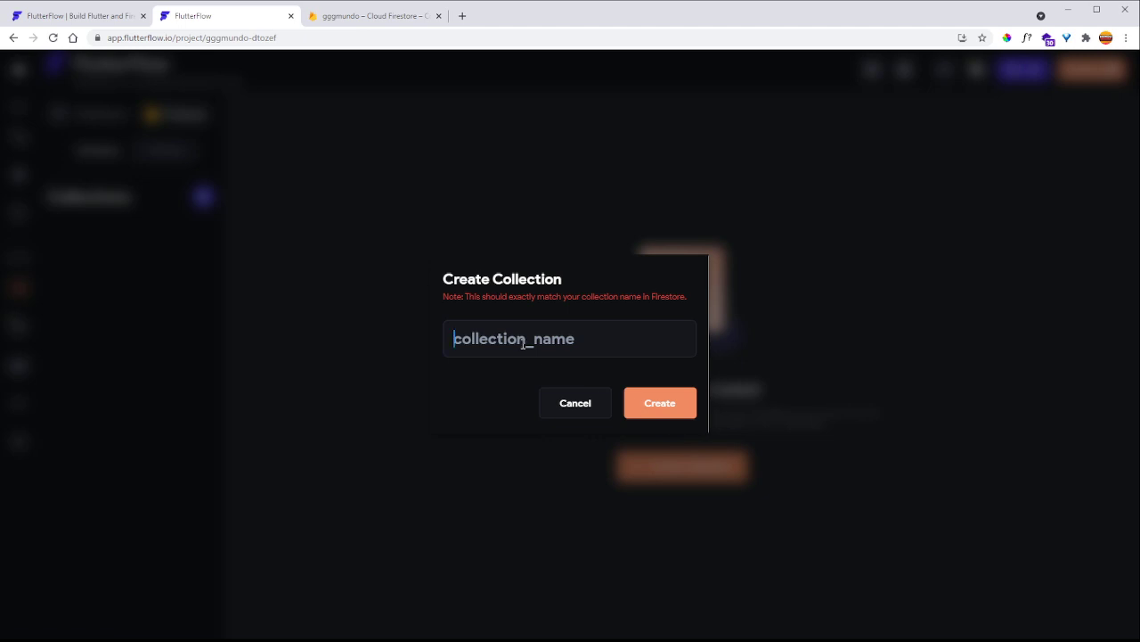
{"action": "type", "text": "user"}
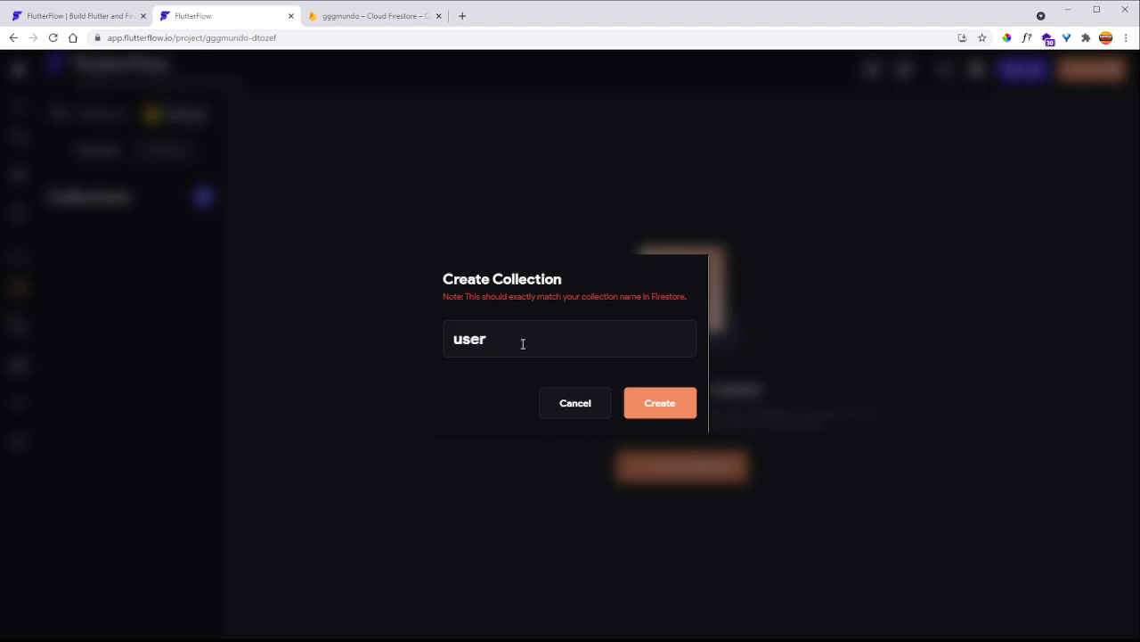
{"action": "left_click", "coordinate": [657, 406]}
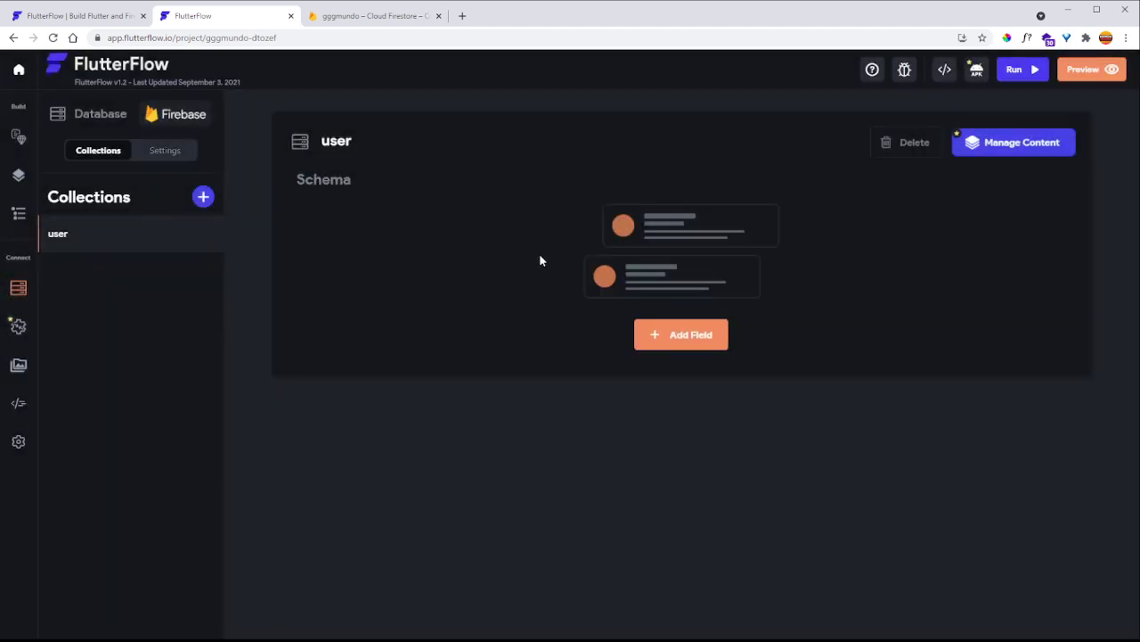
Add a field named nome to the user collection with data type String and field type Single Element.
{"action": "left_click", "coordinate": [682, 334]}
{"action": "type", "text": "n"}
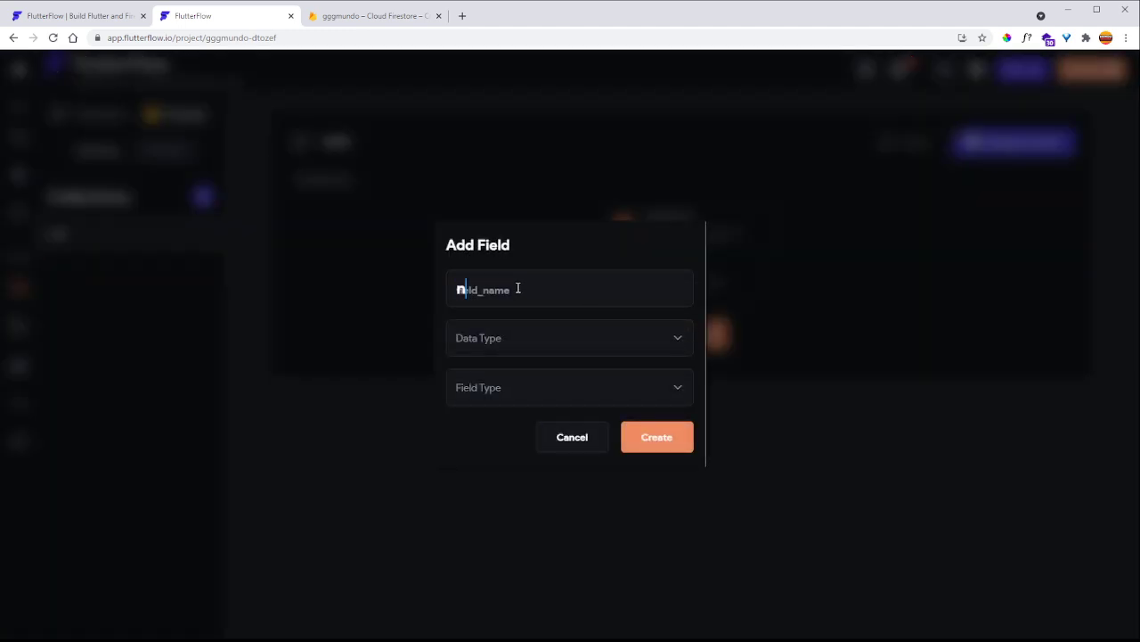
{"action": "type", "text": "ome"}
{"action": "left_click", "coordinate": [542, 338]}
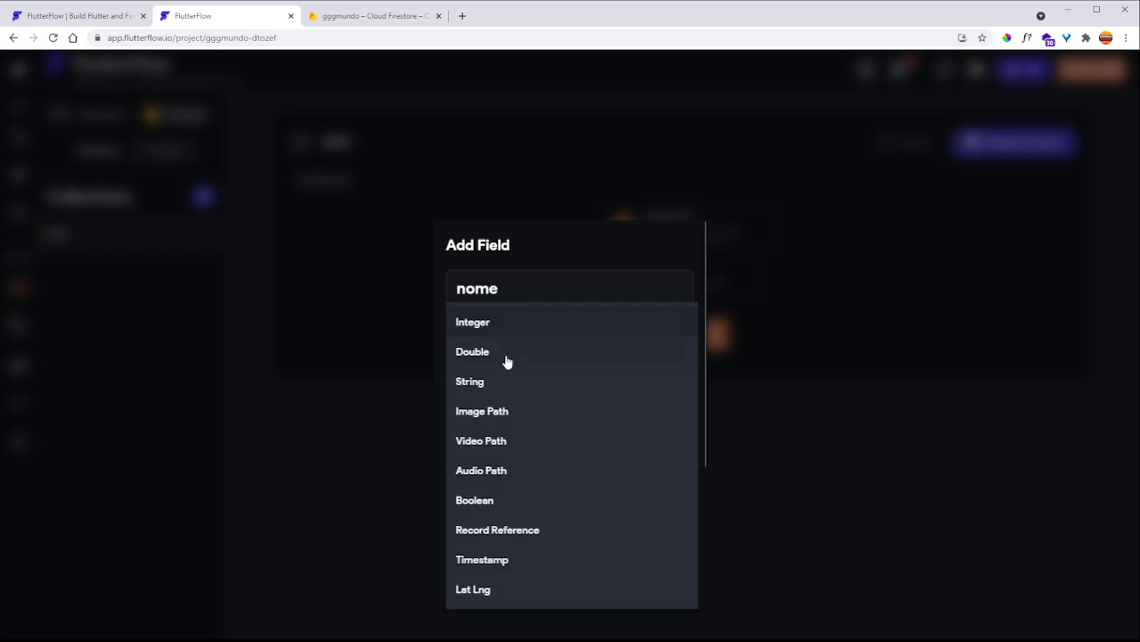
{"action": "left_click", "coordinate": [464, 383]}
{"action": "left_click", "coordinate": [588, 391]}
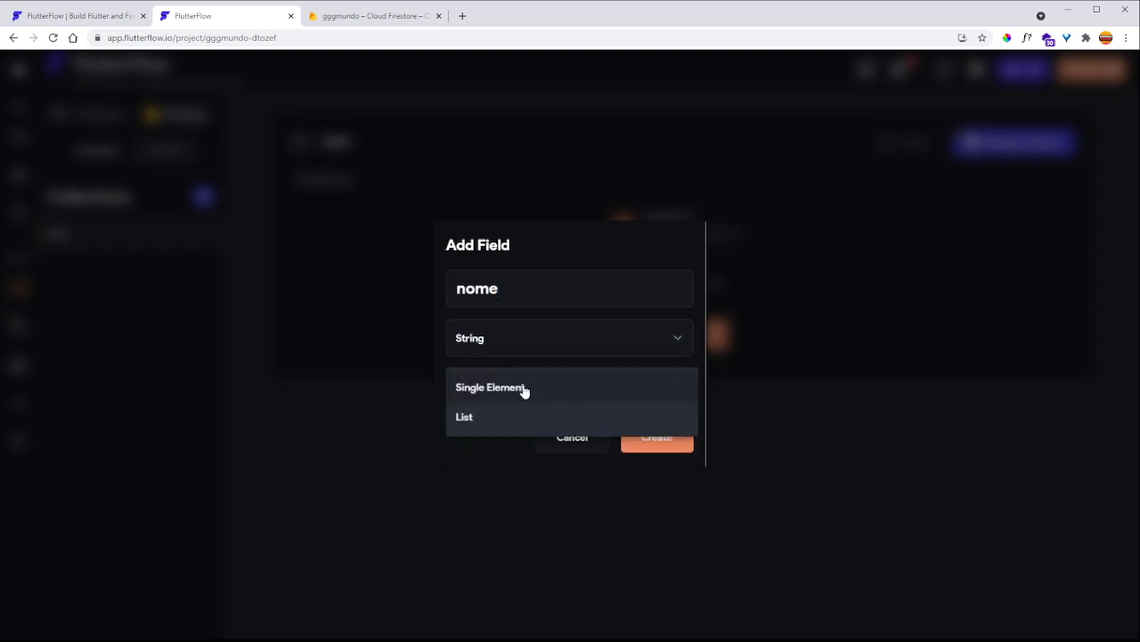
{"action": "left_click", "coordinate": [523, 389]}
{"action": "left_click", "coordinate": [674, 437]}
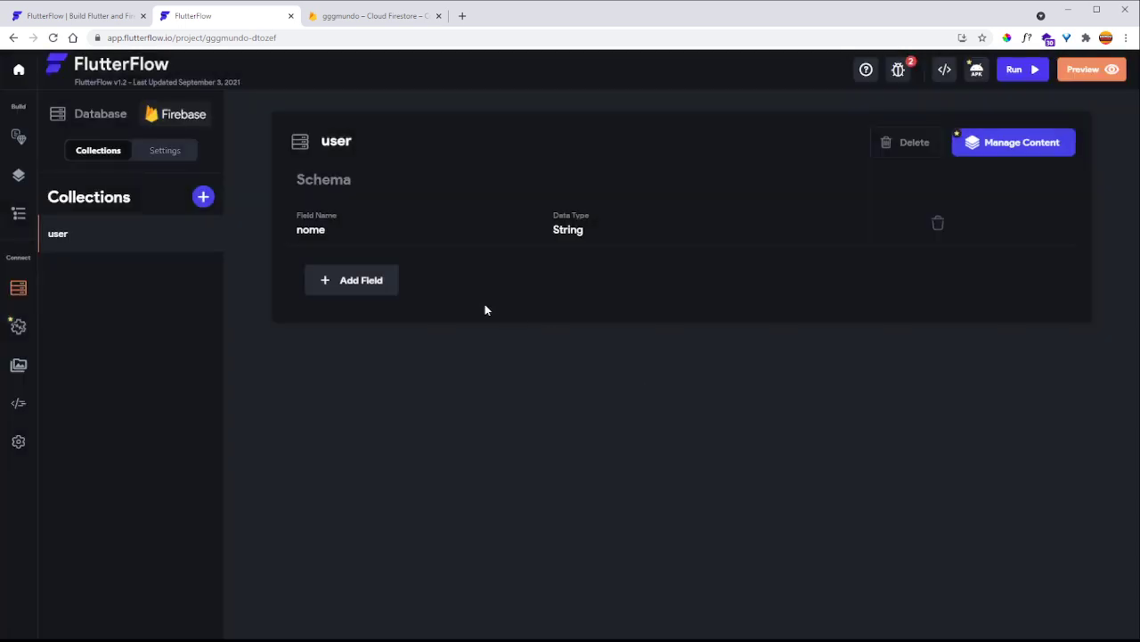
Add a Single Element String field named email to the user collection and open the widget palette for the HomePage.
{"action": "left_click", "coordinate": [372, 280]}
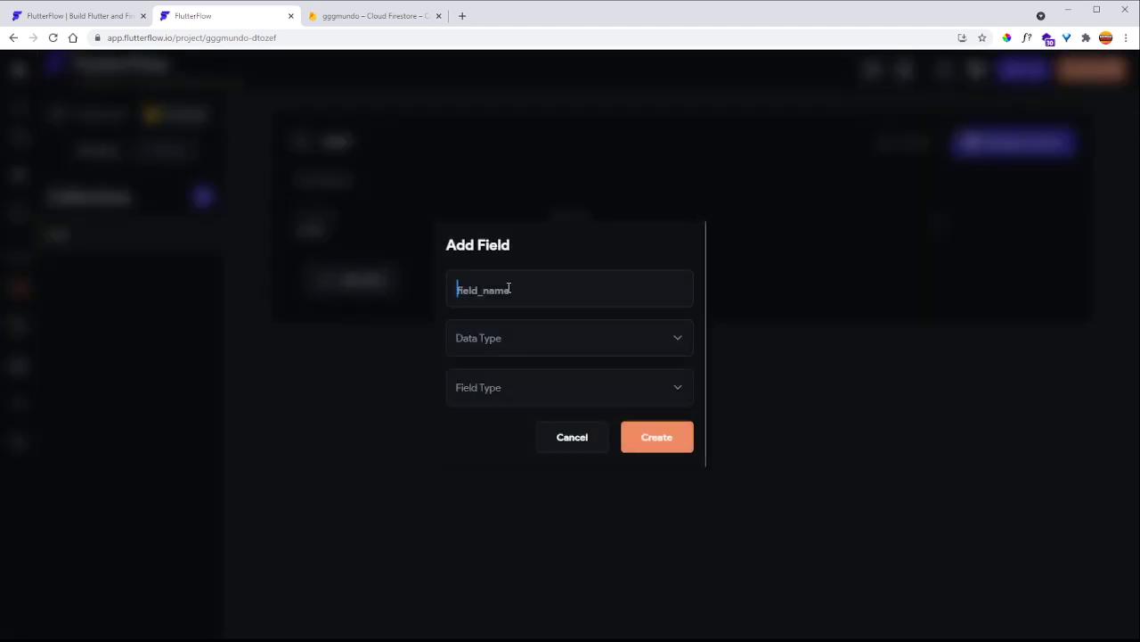
{"action": "type", "text": "email"}
{"action": "left_click", "coordinate": [543, 347]}
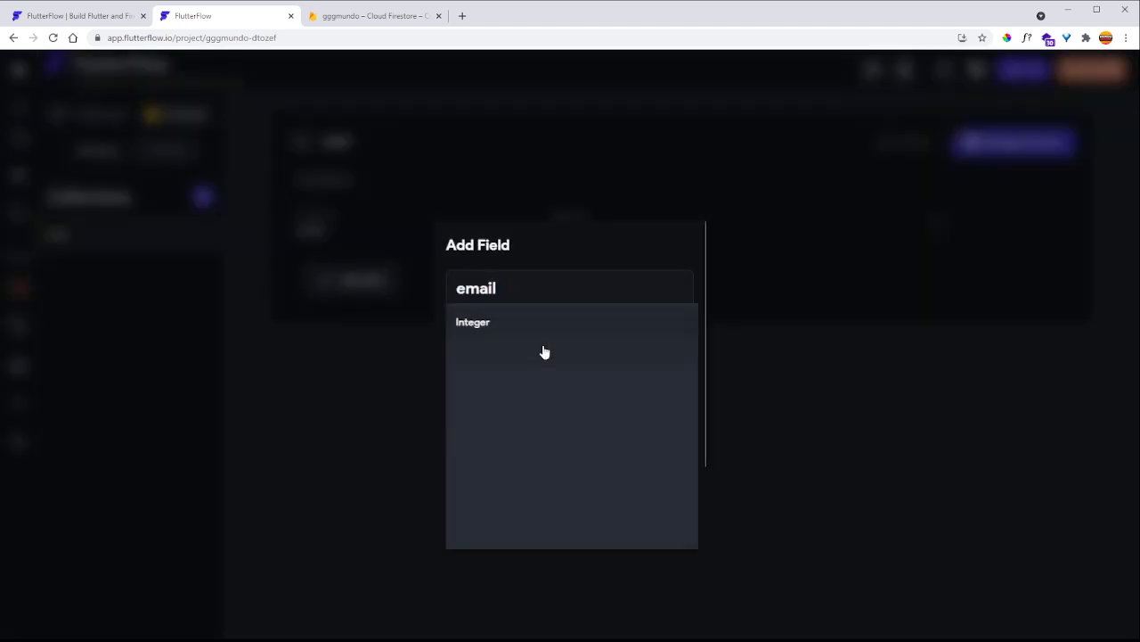
{"action": "left_click", "coordinate": [502, 383]}
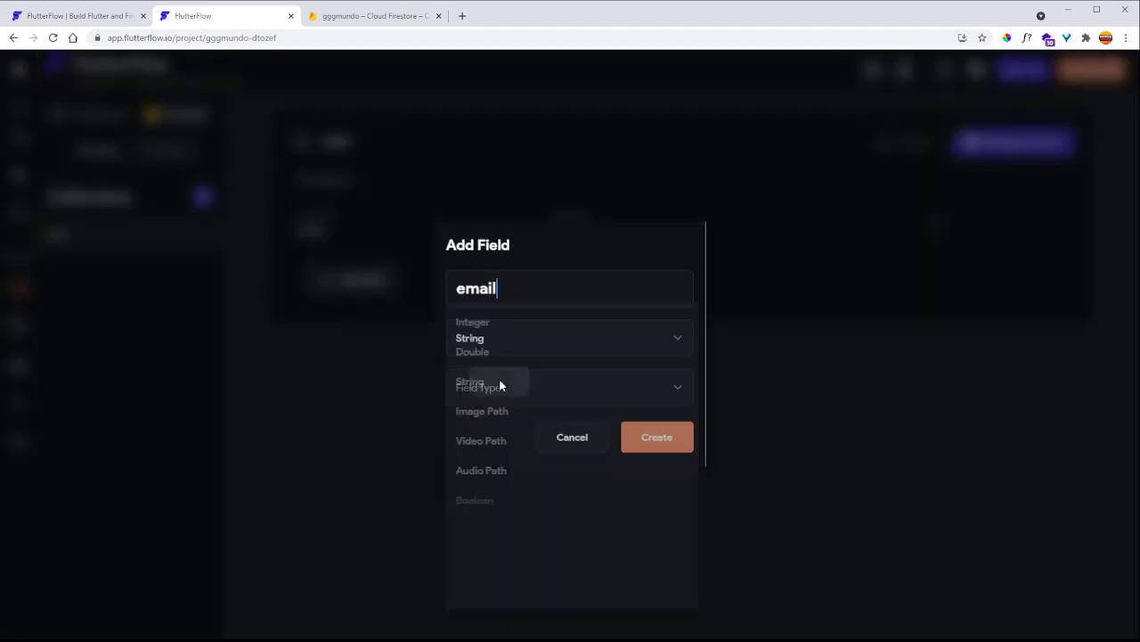
{"action": "left_click", "coordinate": [601, 411]}
{"action": "left_click", "coordinate": [592, 394]}
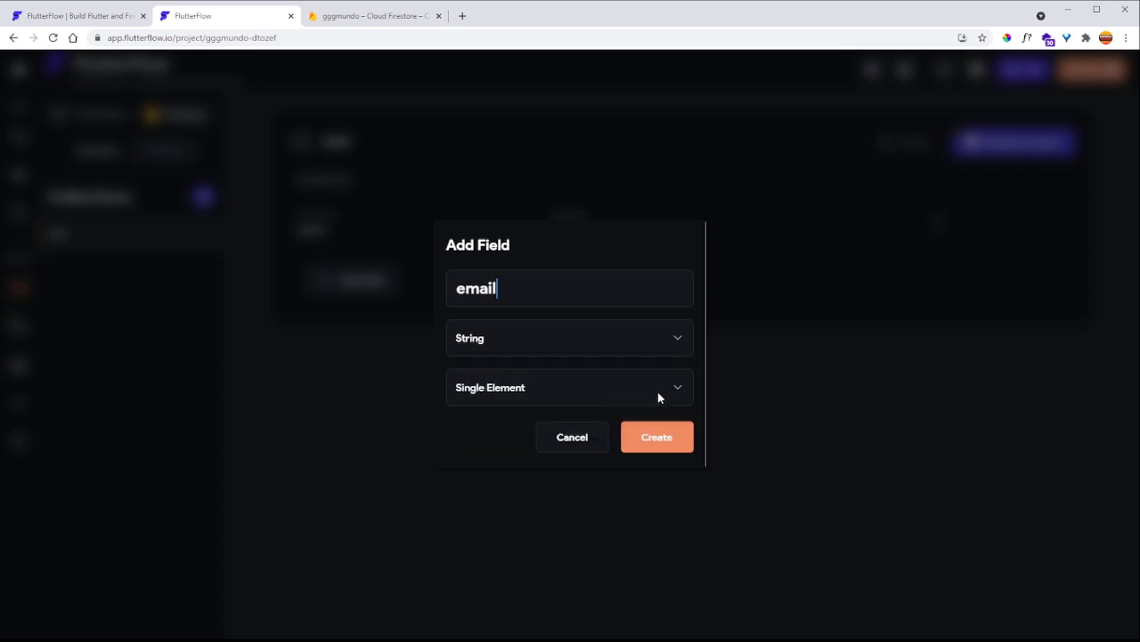
{"action": "left_click", "coordinate": [686, 440]}
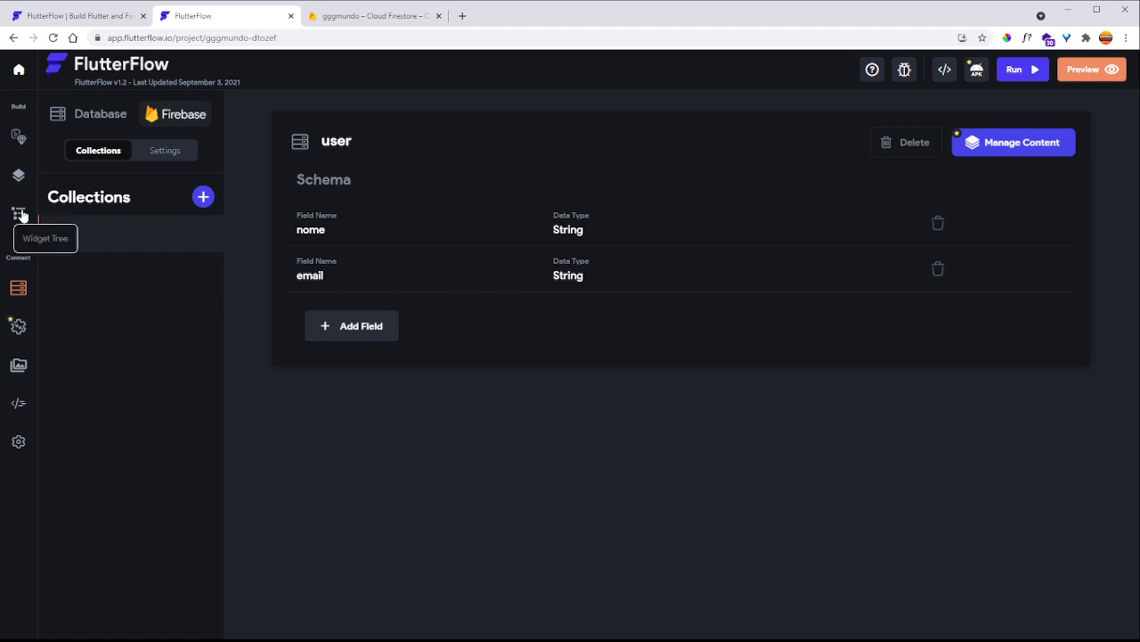
{"action": "left_click", "coordinate": [18, 179]}
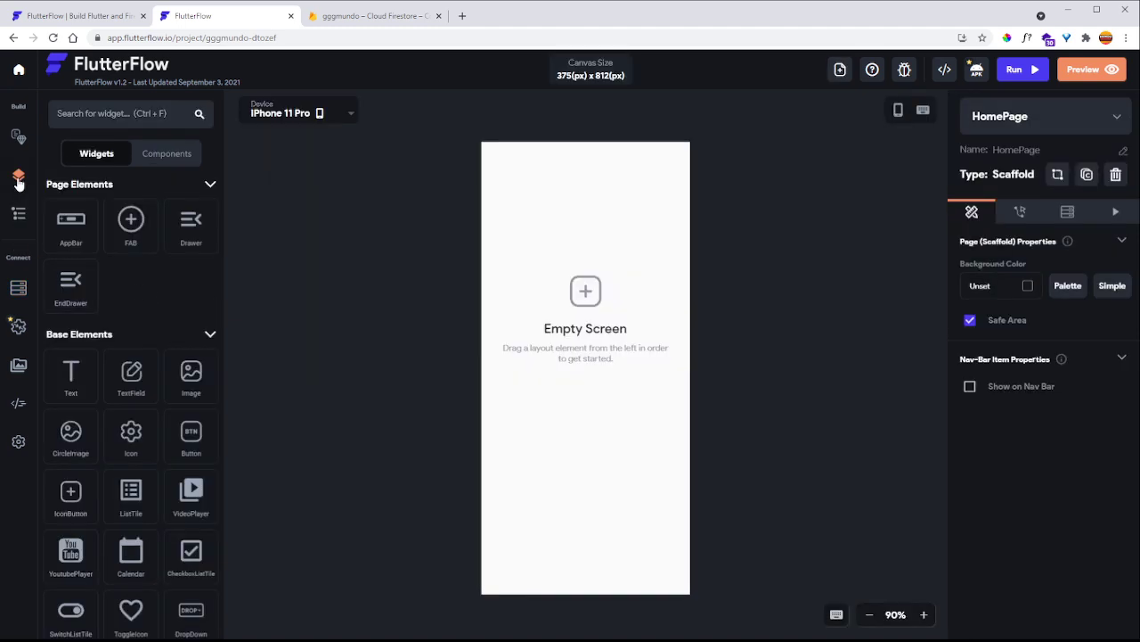